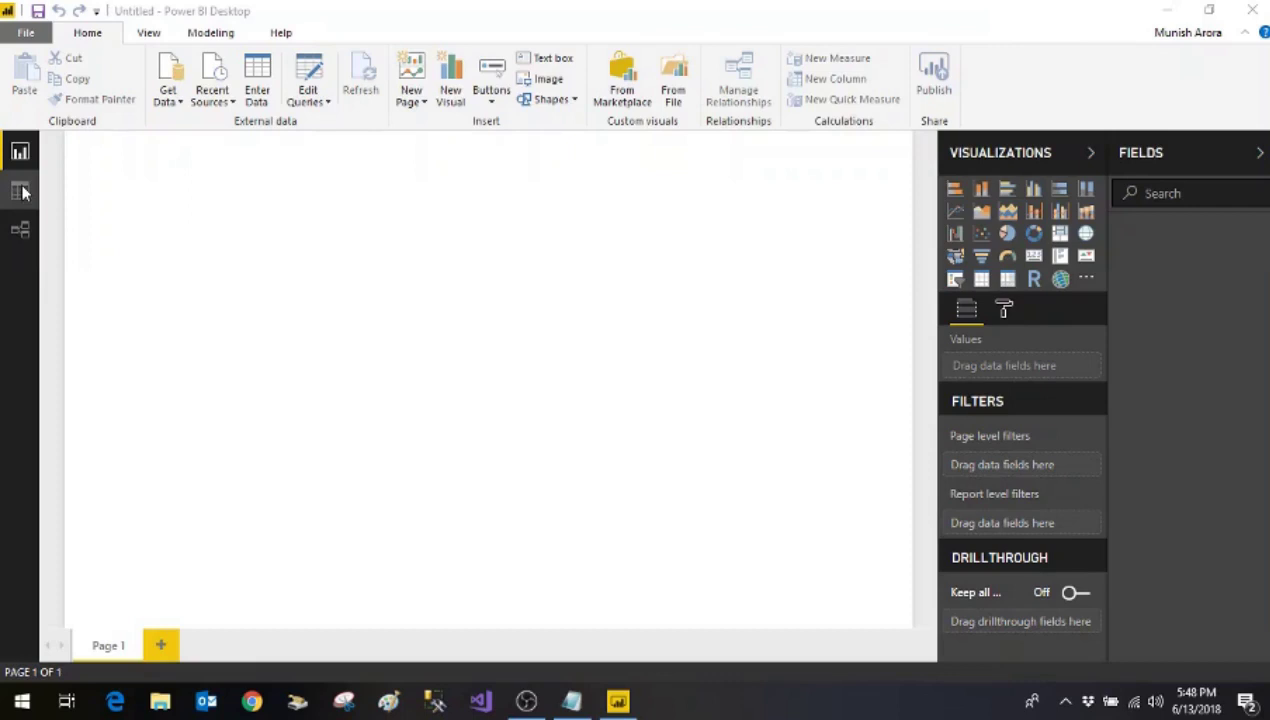
Start a SQL Server connection to server .\SQLServer2016 and database AdventureWorksDw2012.
left_click(20, 191)
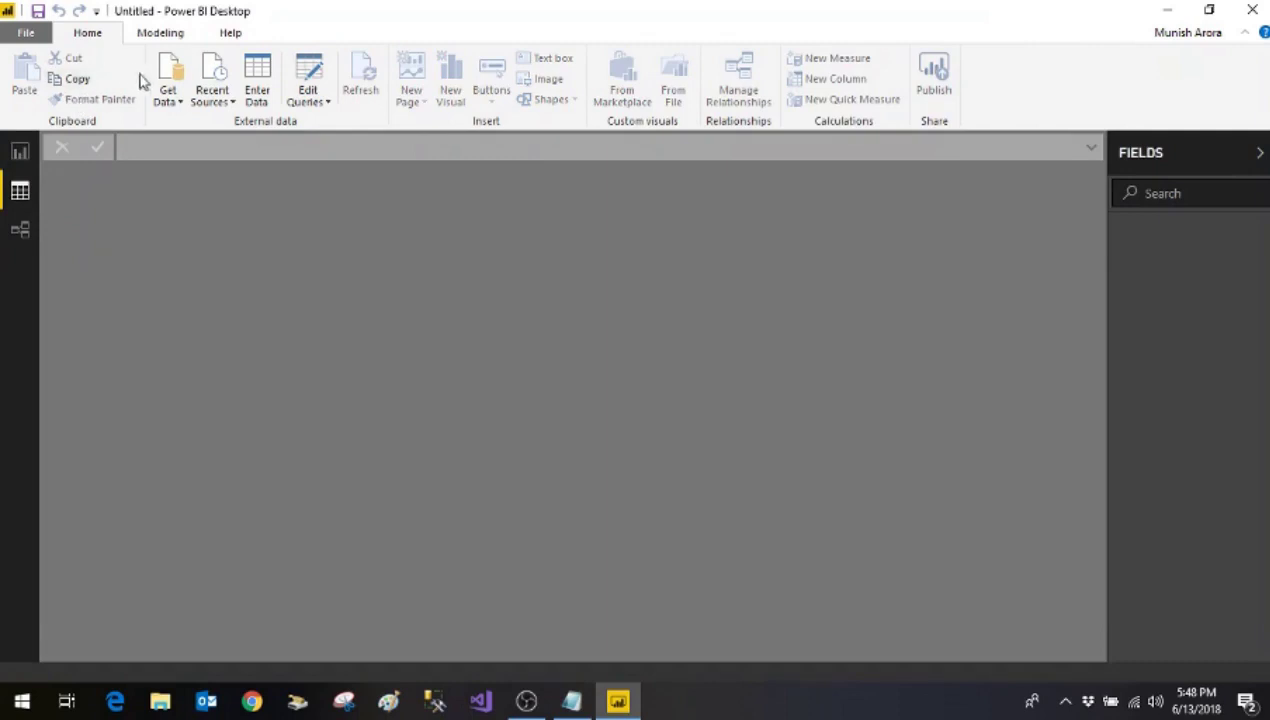
left_click(167, 100)
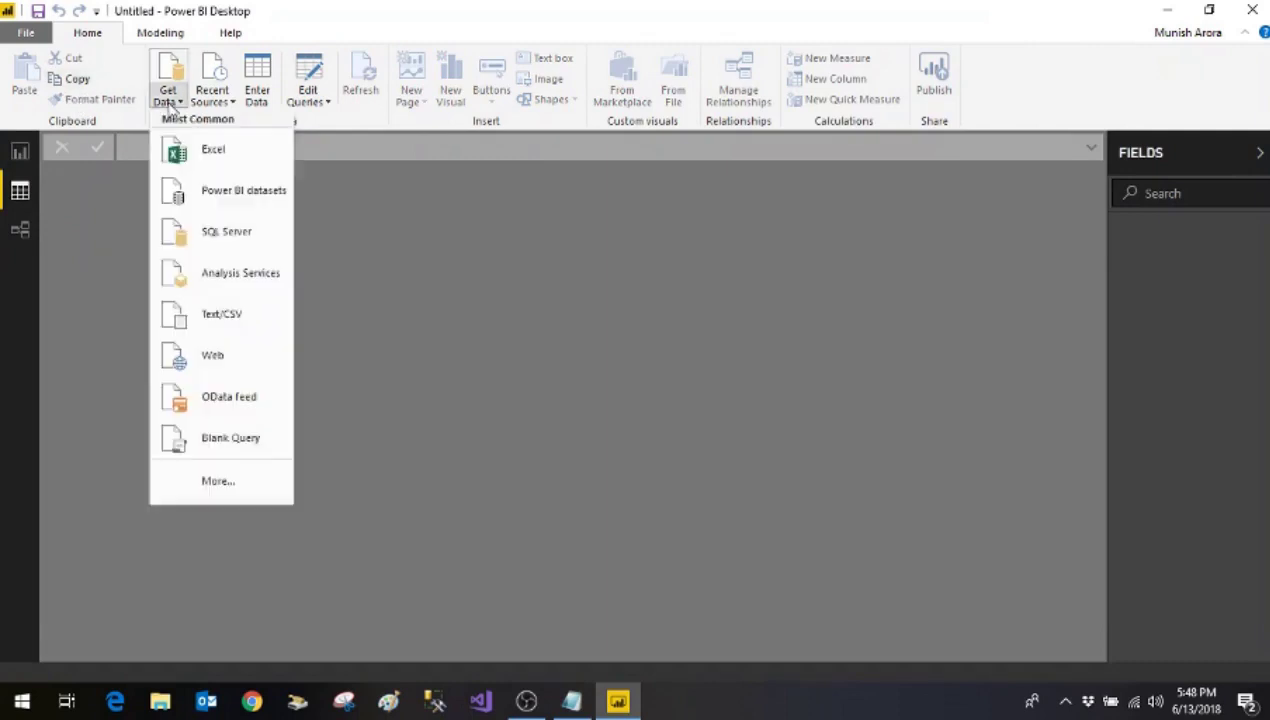
left_click(226, 232)
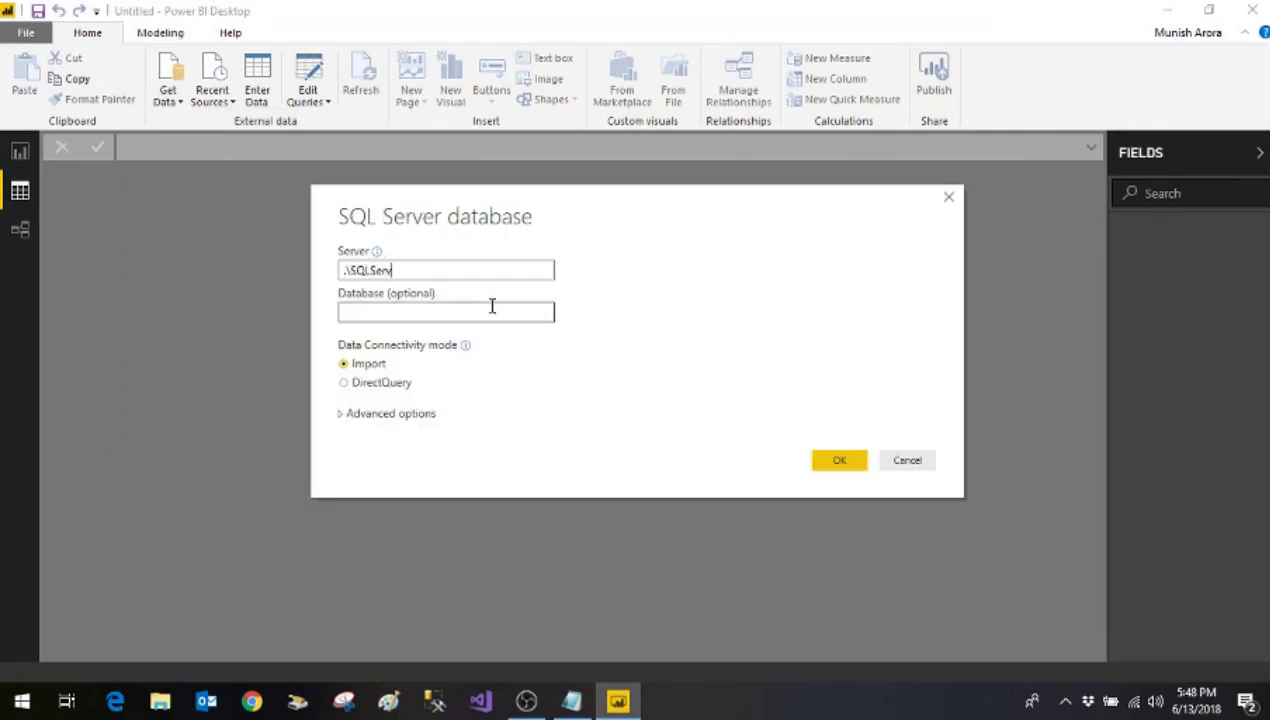
type(".\\SQLServer2016")
left_click(492, 306)
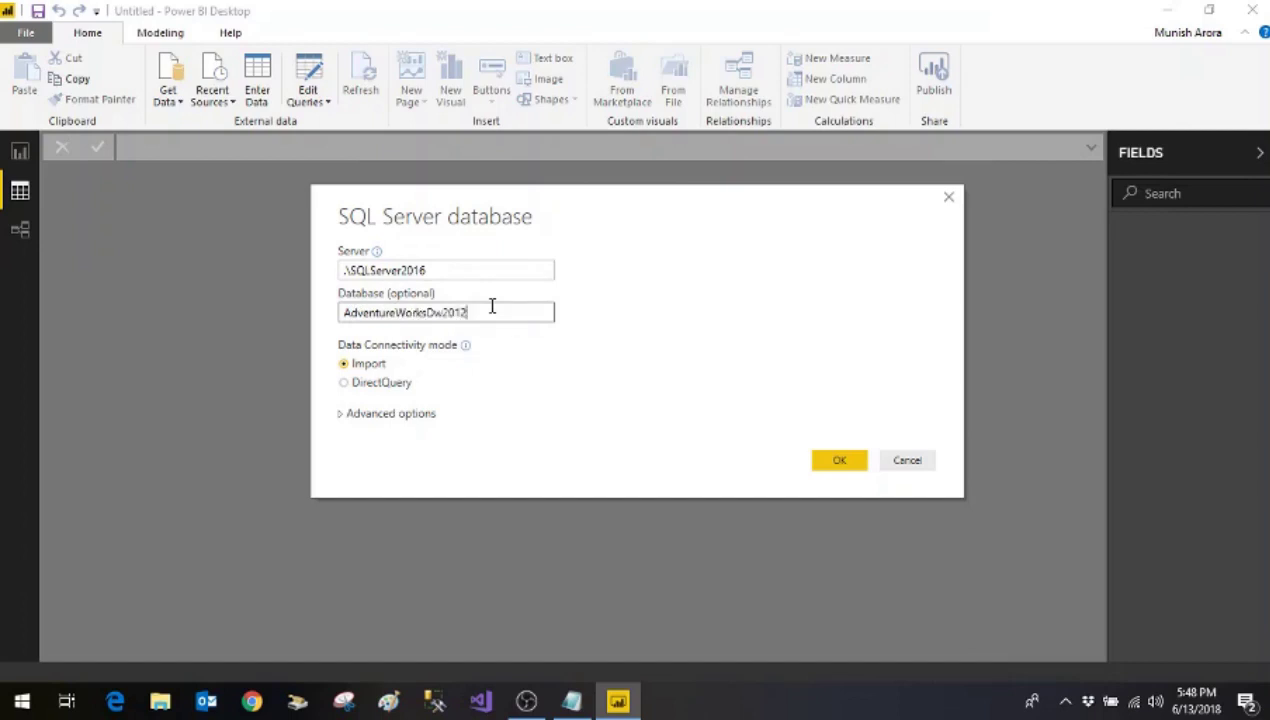
Connect and load the FactInternetSales table (60,398 rows) into the model.
left_click(836, 461)
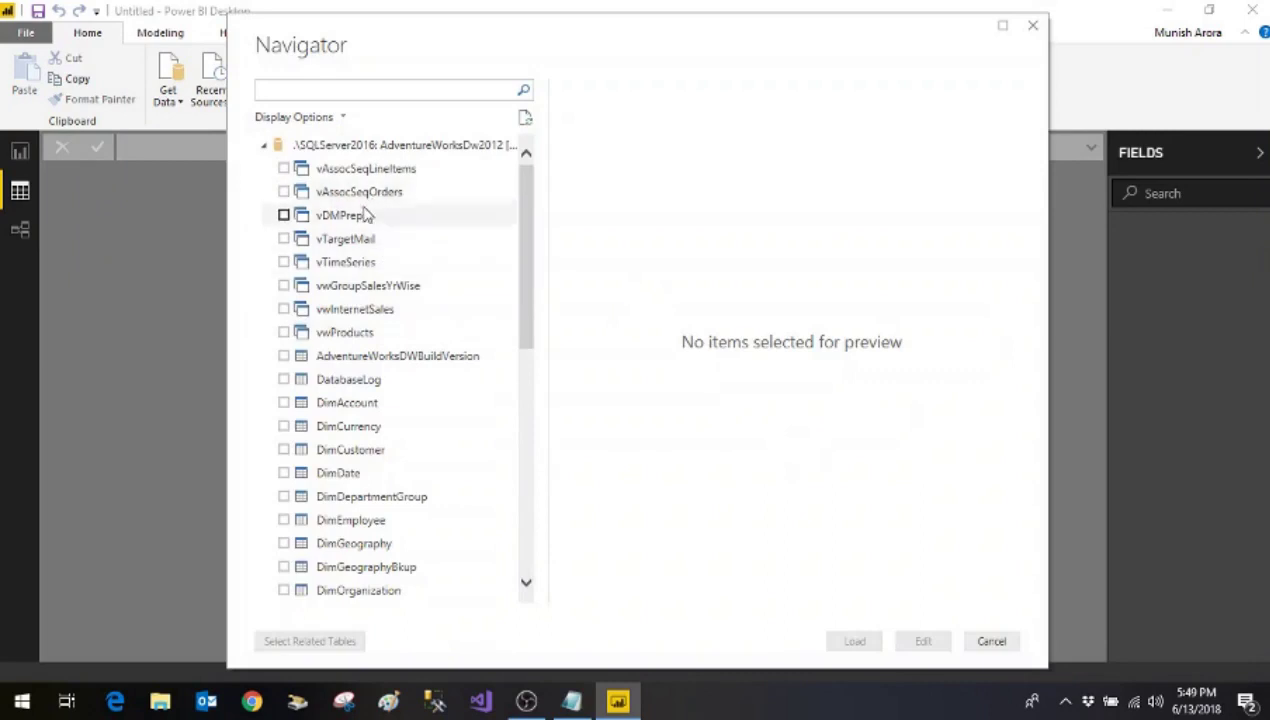
scroll(375, 213, "down", 1)
scroll(372, 290, "down", 5)
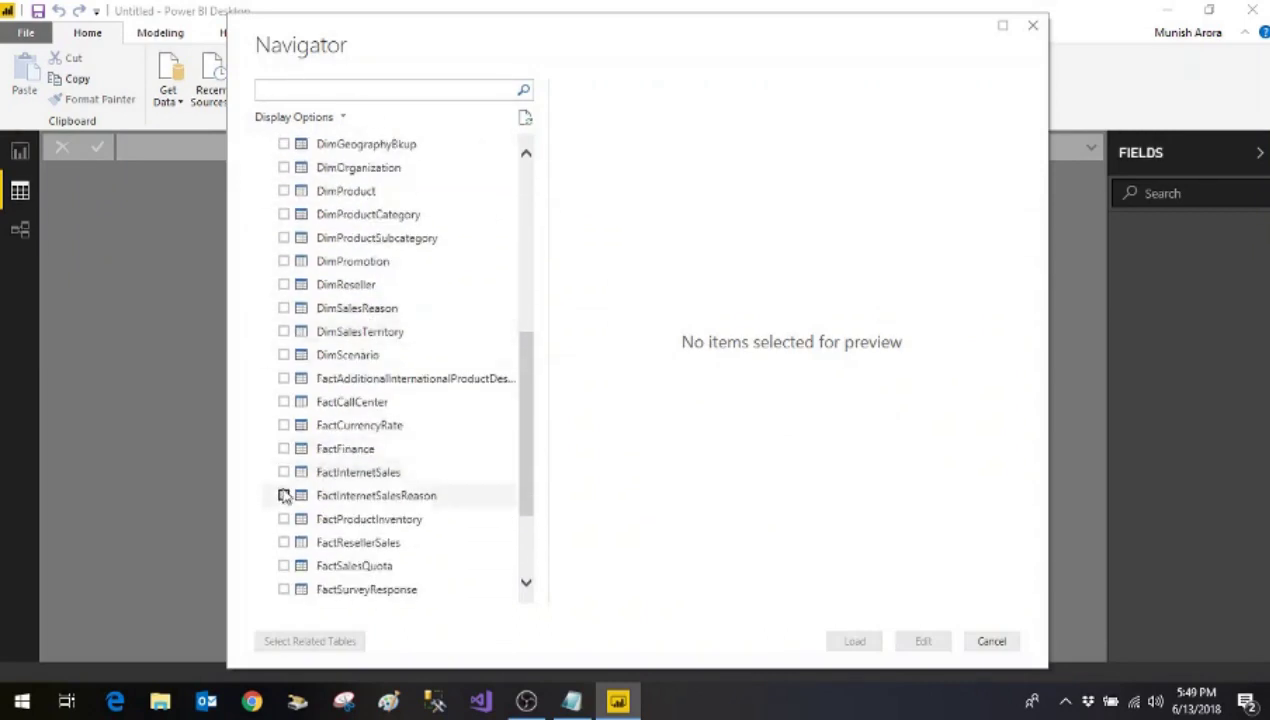
left_click(284, 472)
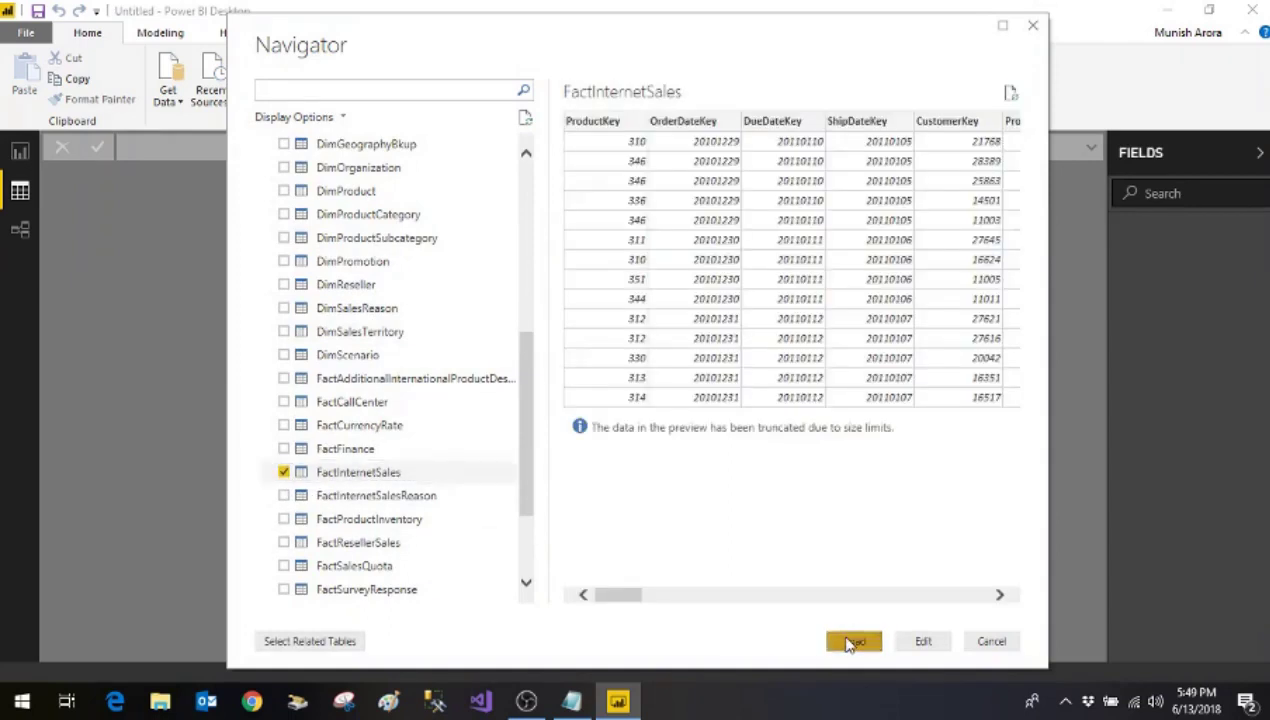
left_click(852, 641)
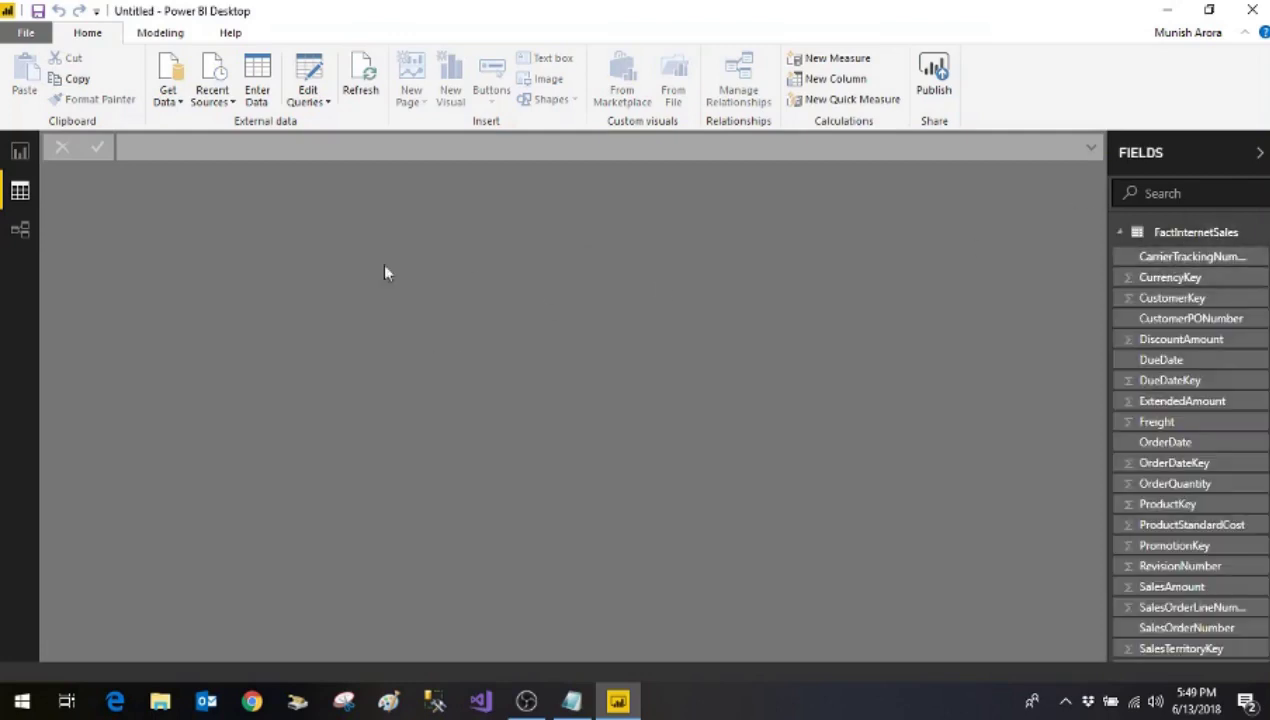
On the report page, chart SalesAmount by the OrderDate Year–Month hierarchy, without Quarter and Day.
left_click(19, 152)
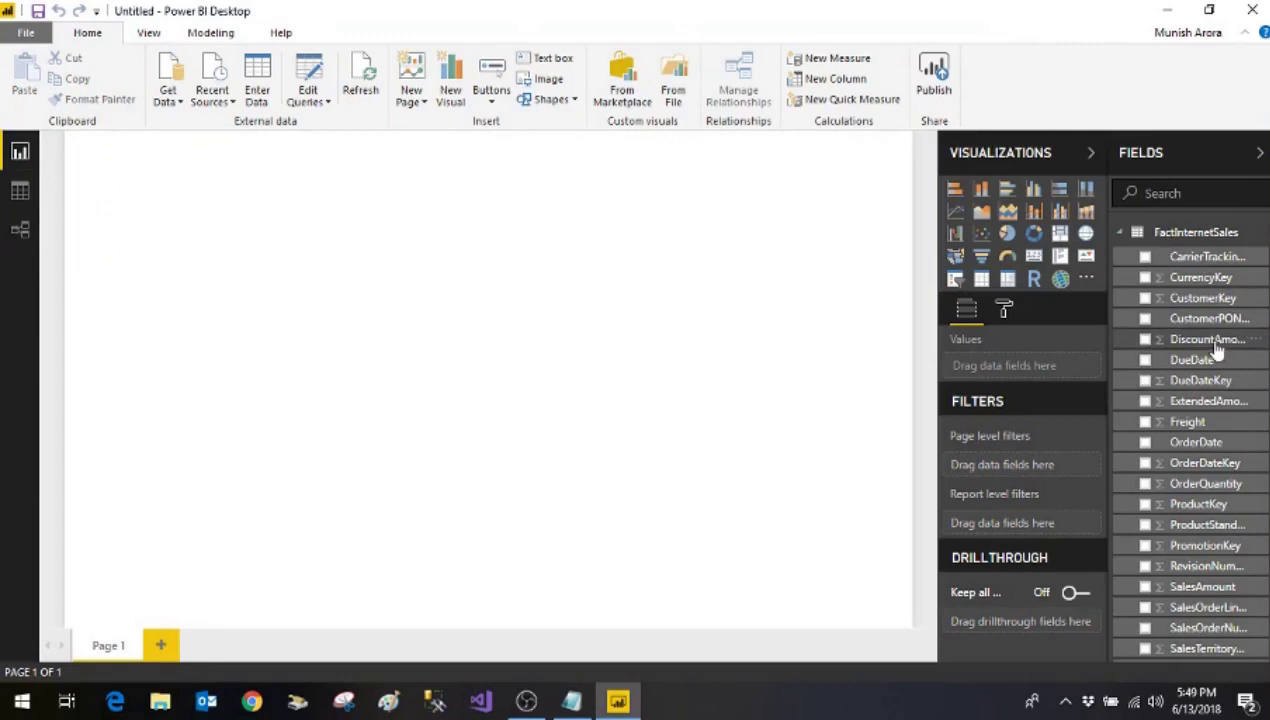
left_click(1145, 443)
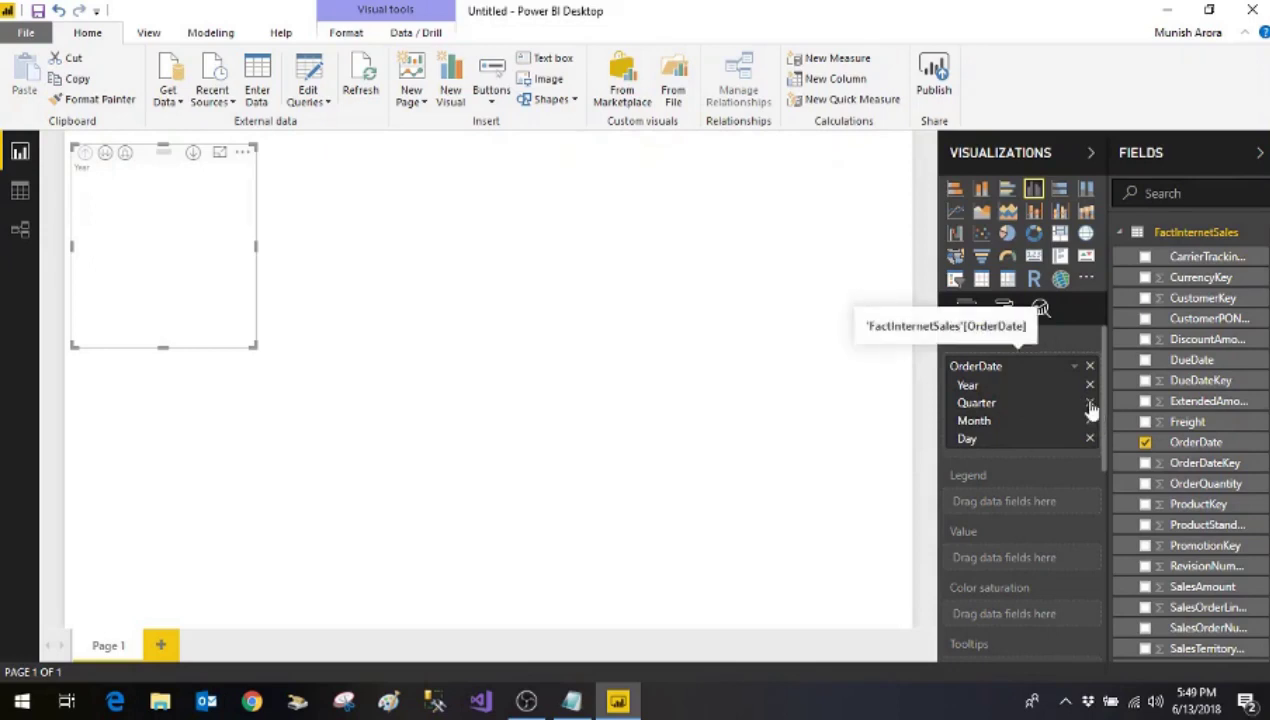
left_click(1090, 403)
left_click(1090, 421)
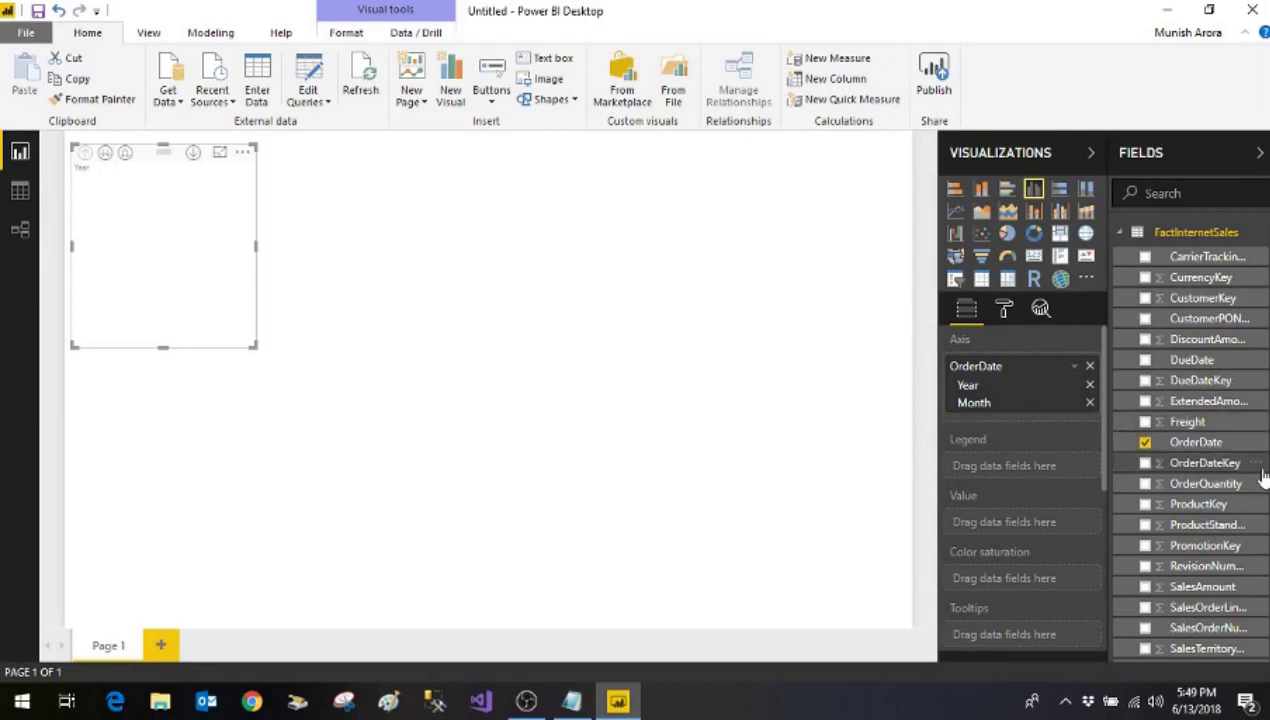
scroll(1260, 480, "down", 2)
scroll(1260, 482, "down", 1)
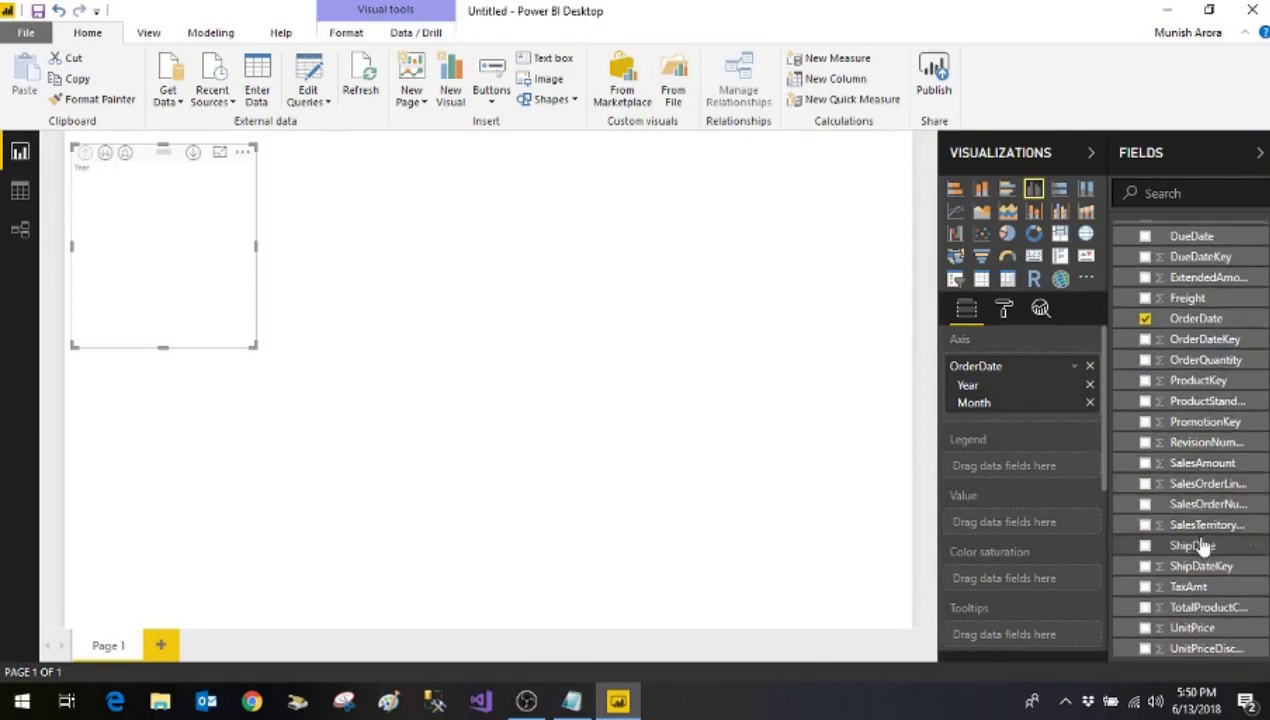
left_click(1145, 464)
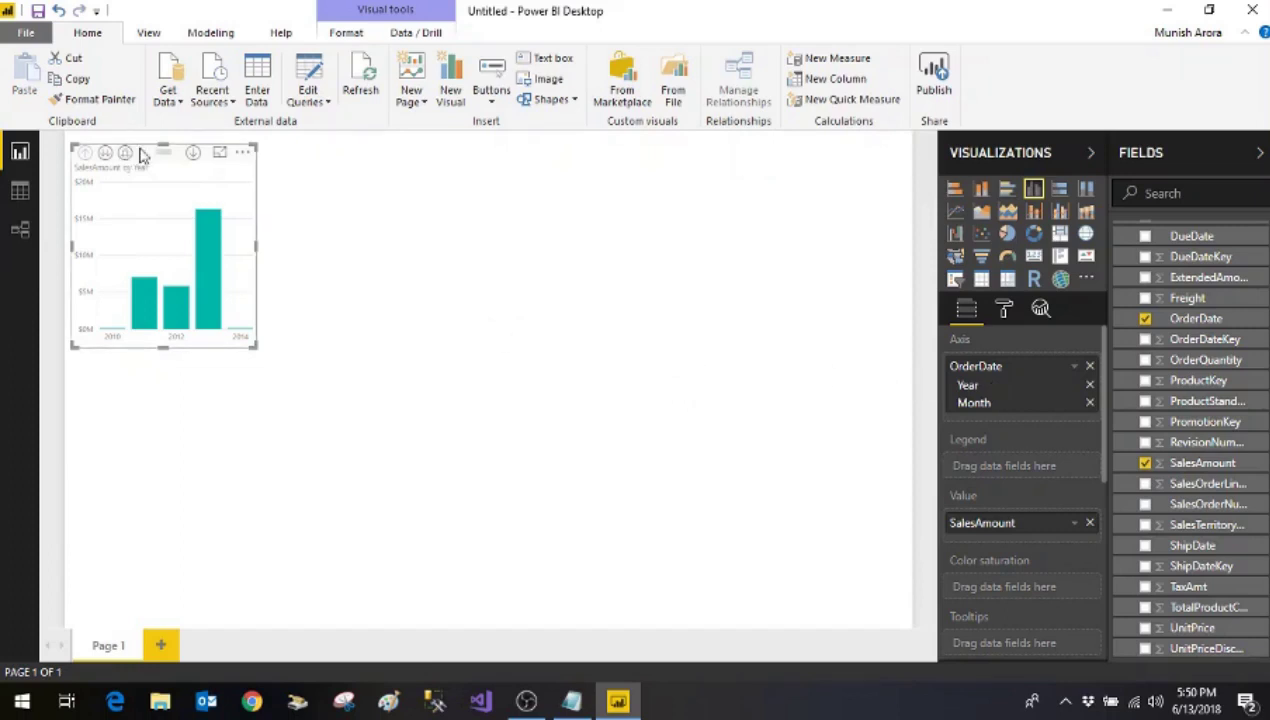
Delete the column chart, add an R script visual, and enable script visuals.
key("Delete")
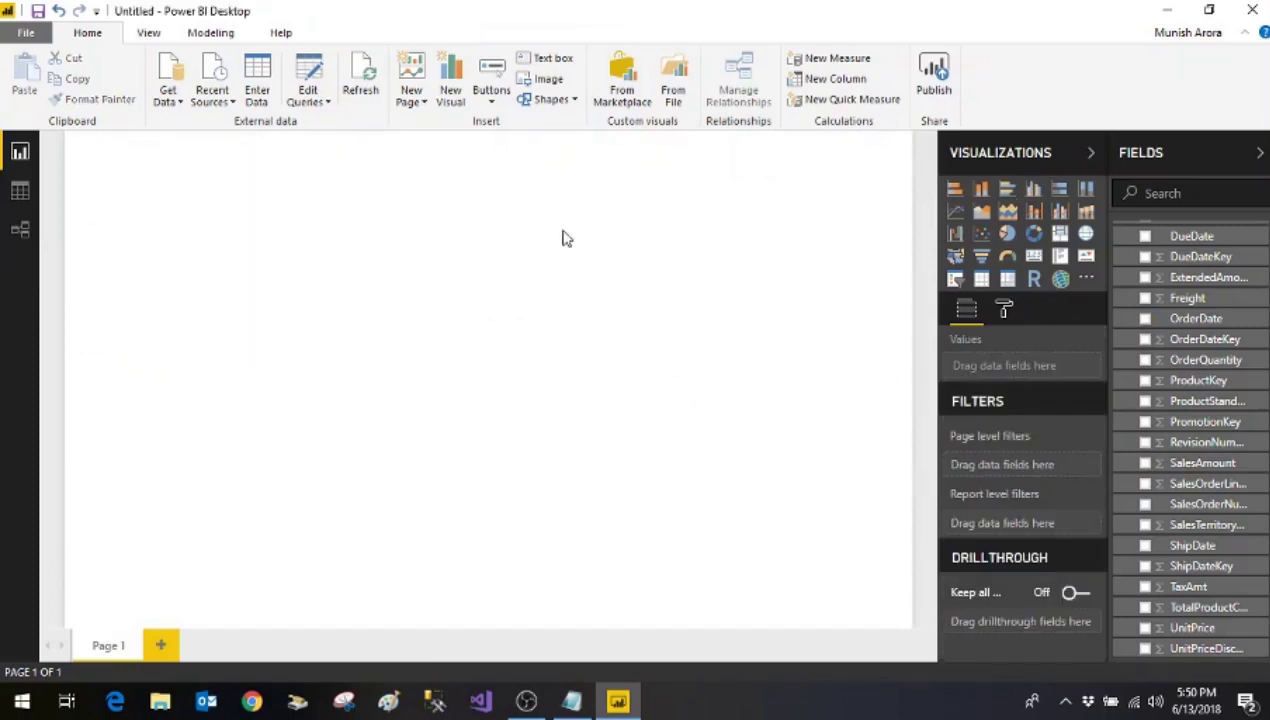
left_click(1035, 280)
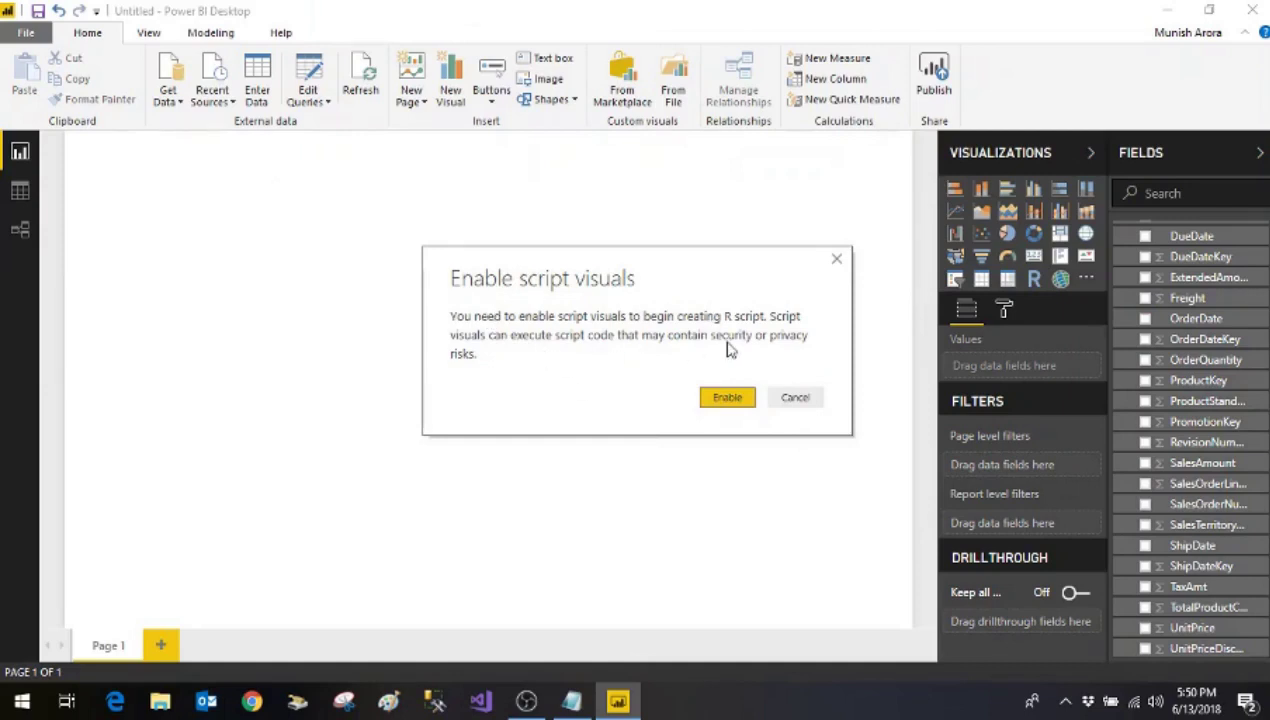
left_click(731, 399)
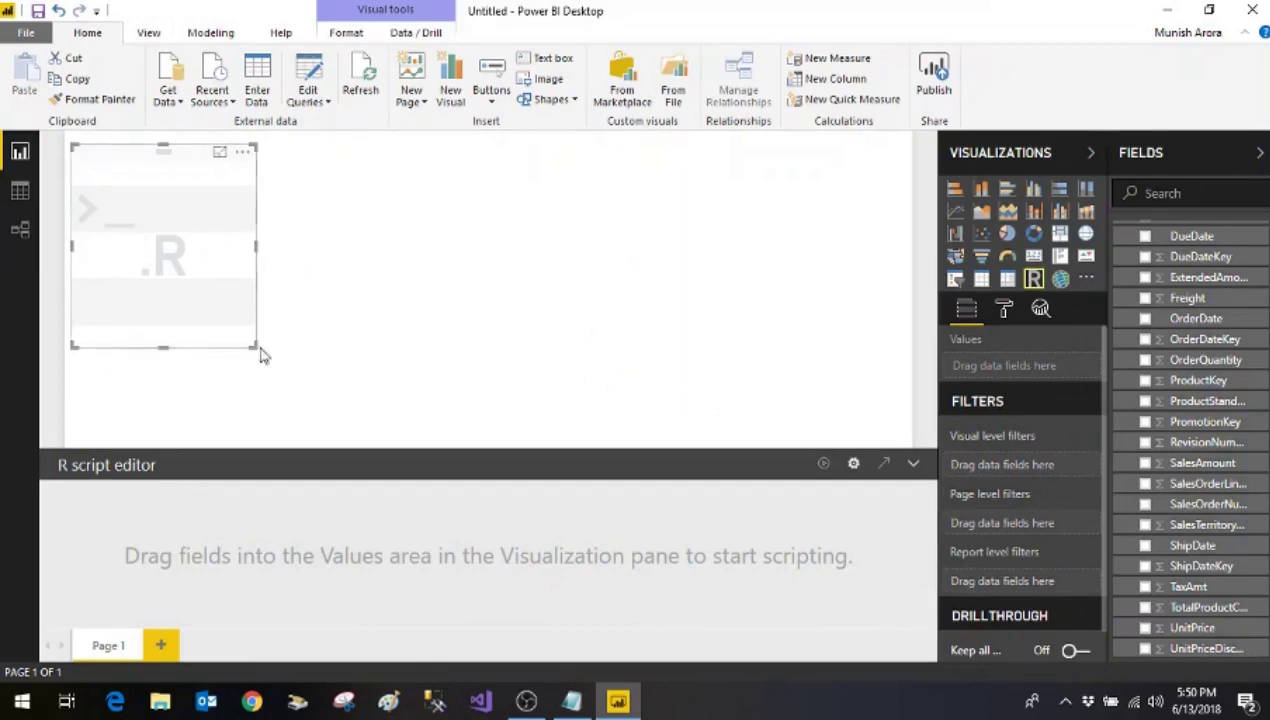
Enlarge the R visual and give it OrderDate Year and Month plus SalesAmount summarized as Sum.
left_click_drag(254, 346, 434, 382)
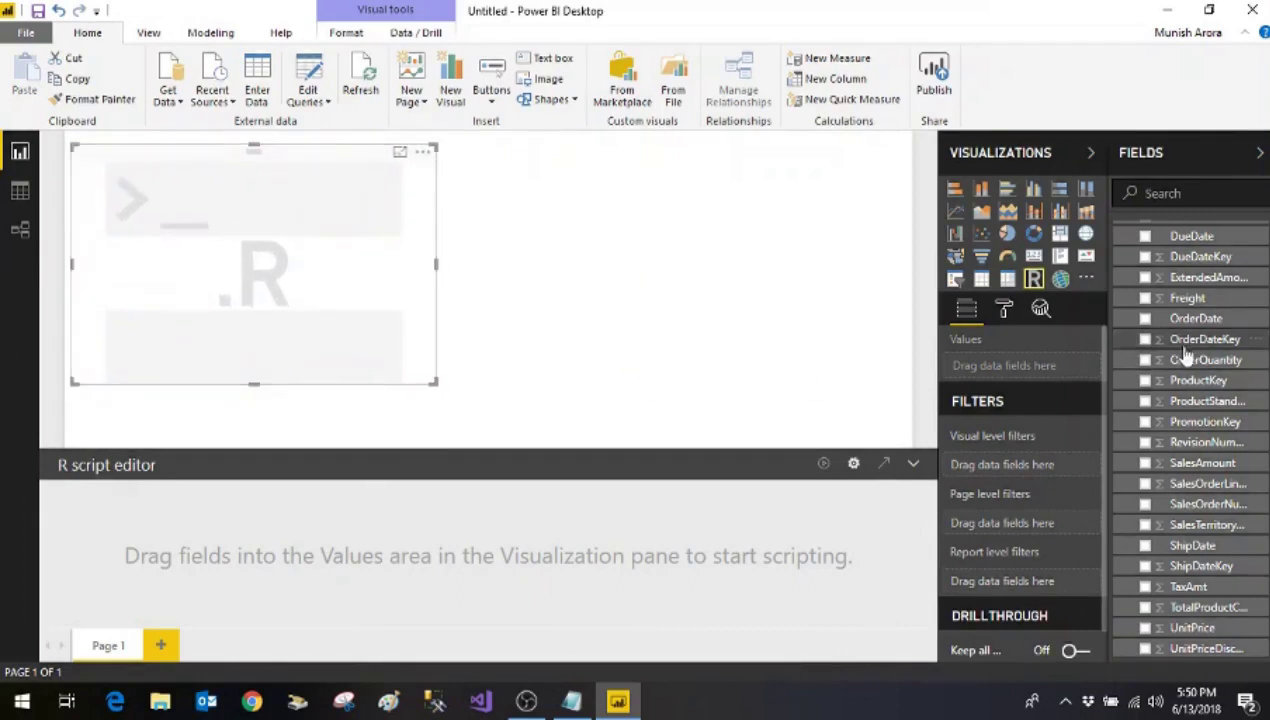
left_click(1145, 319)
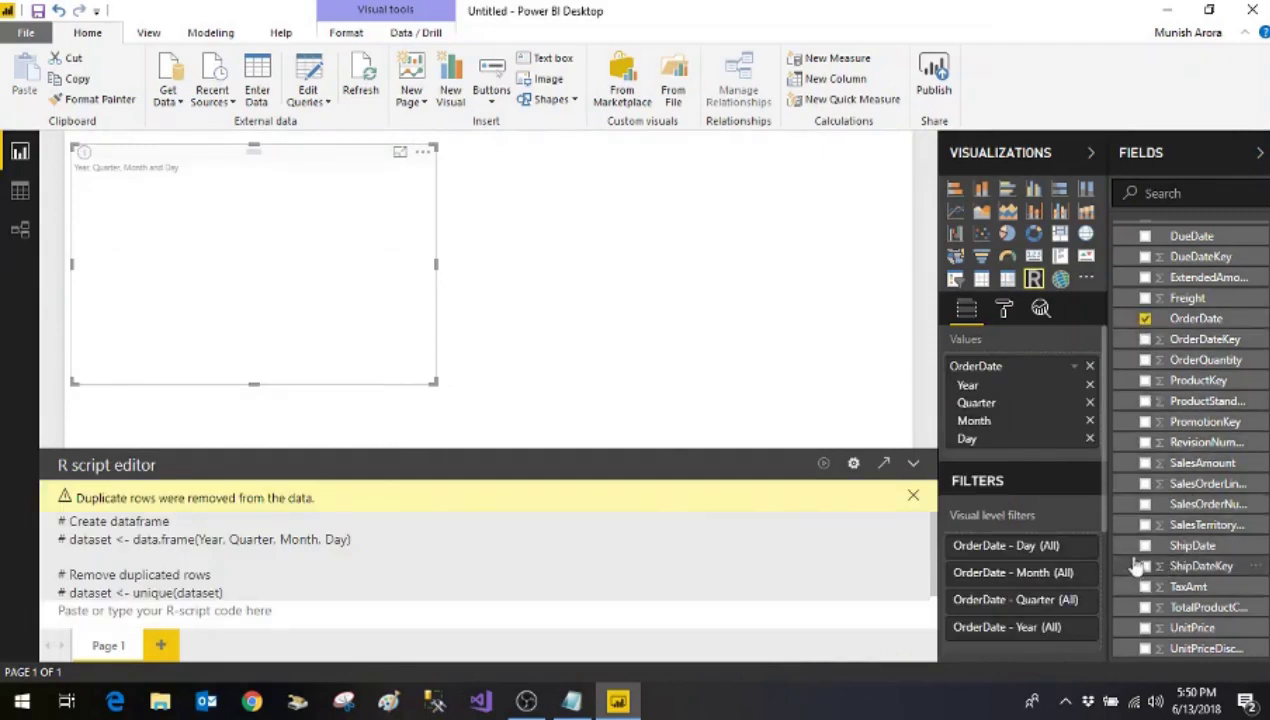
left_click(1145, 463)
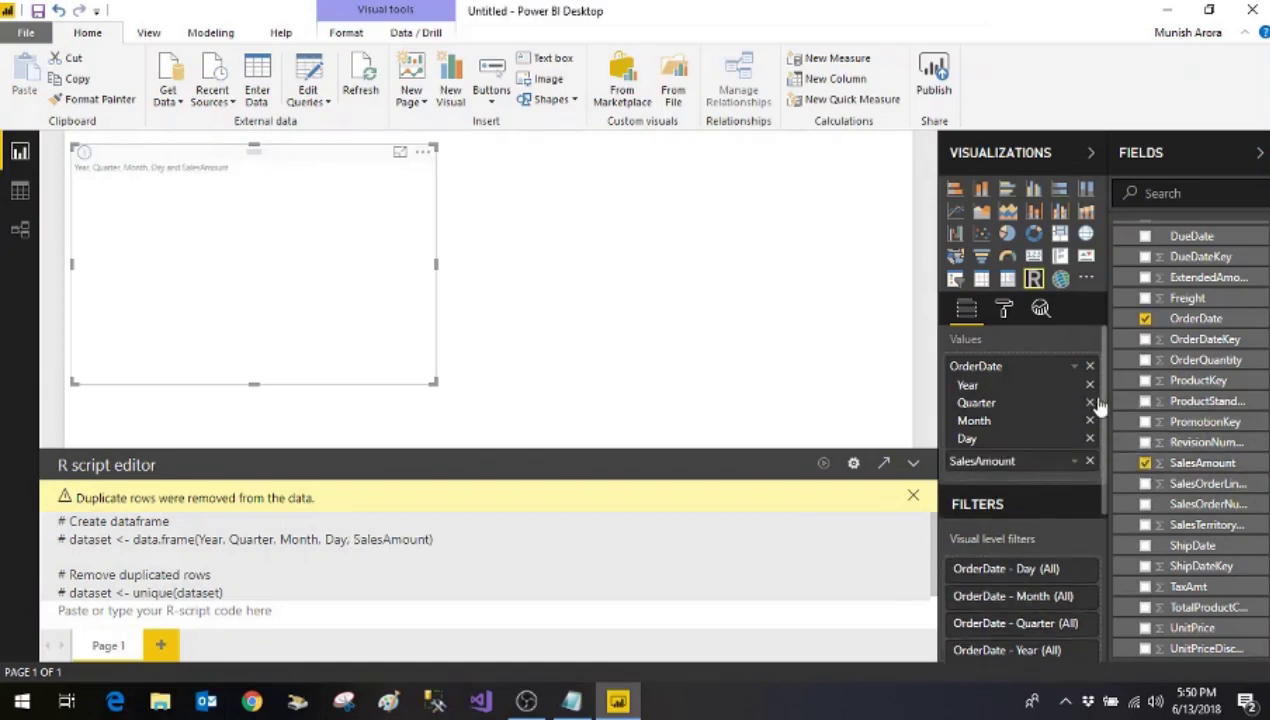
left_click(1091, 403)
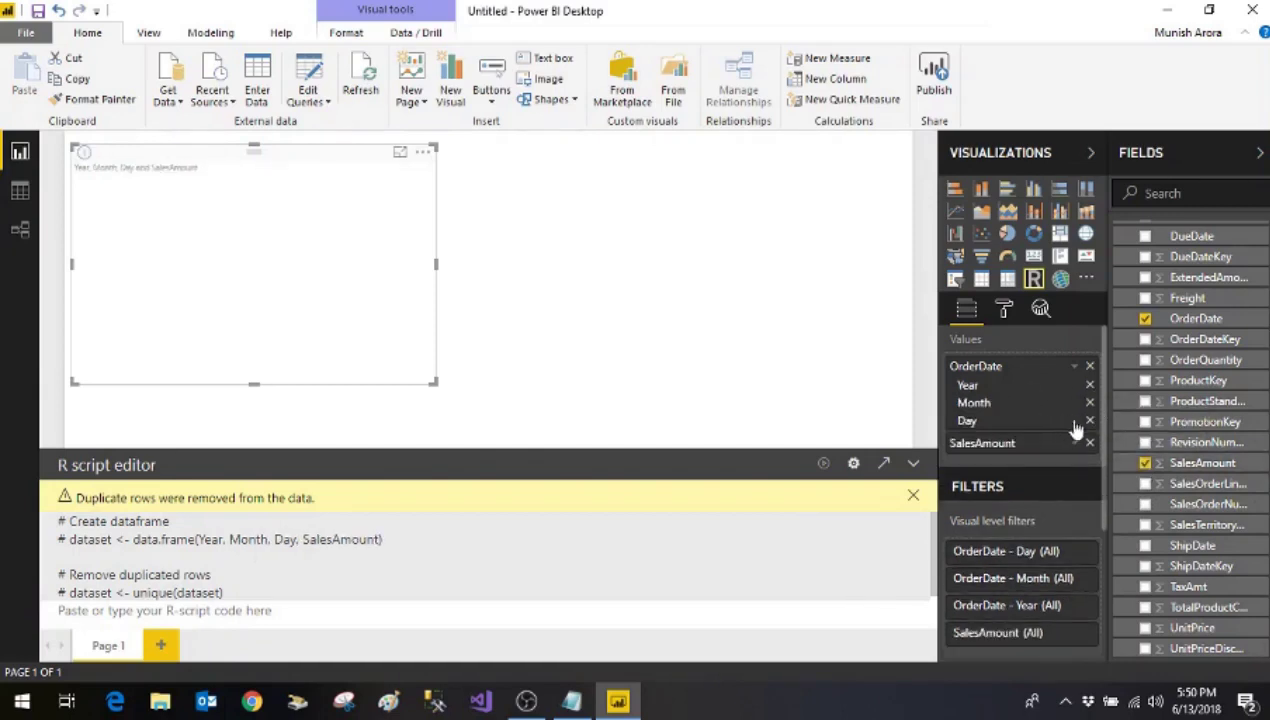
left_click(1090, 421)
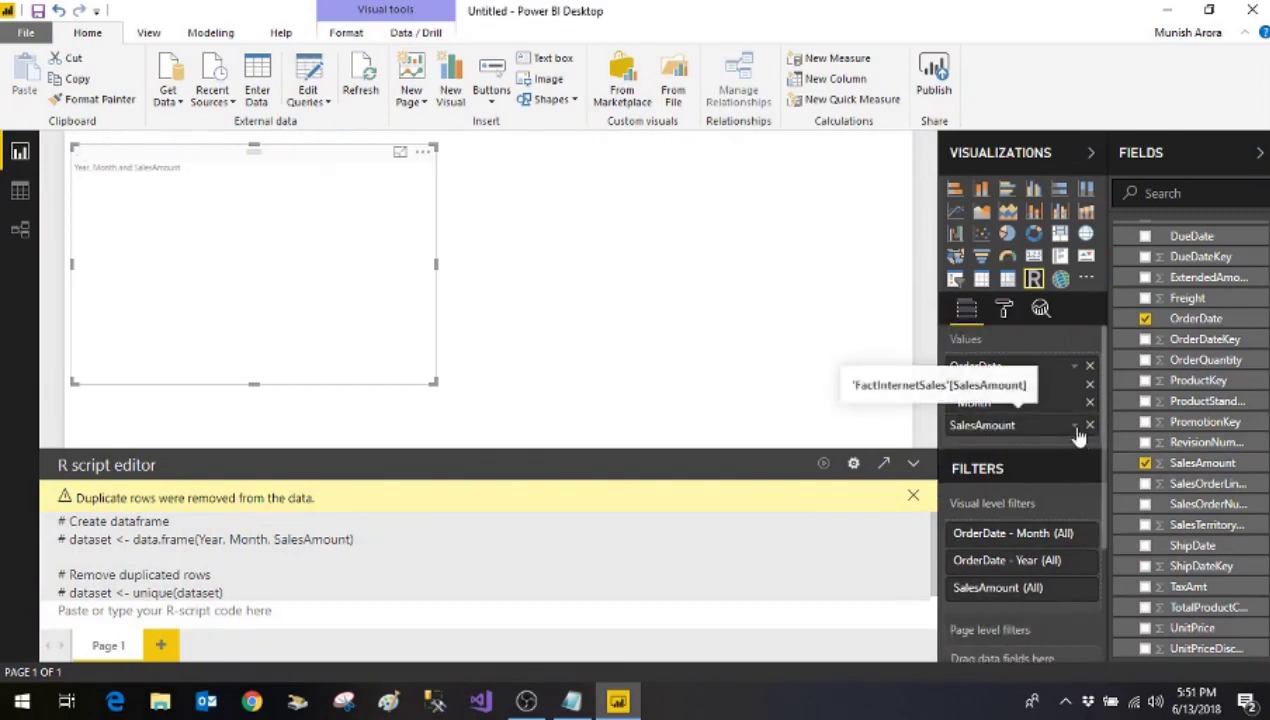
left_click(1077, 428)
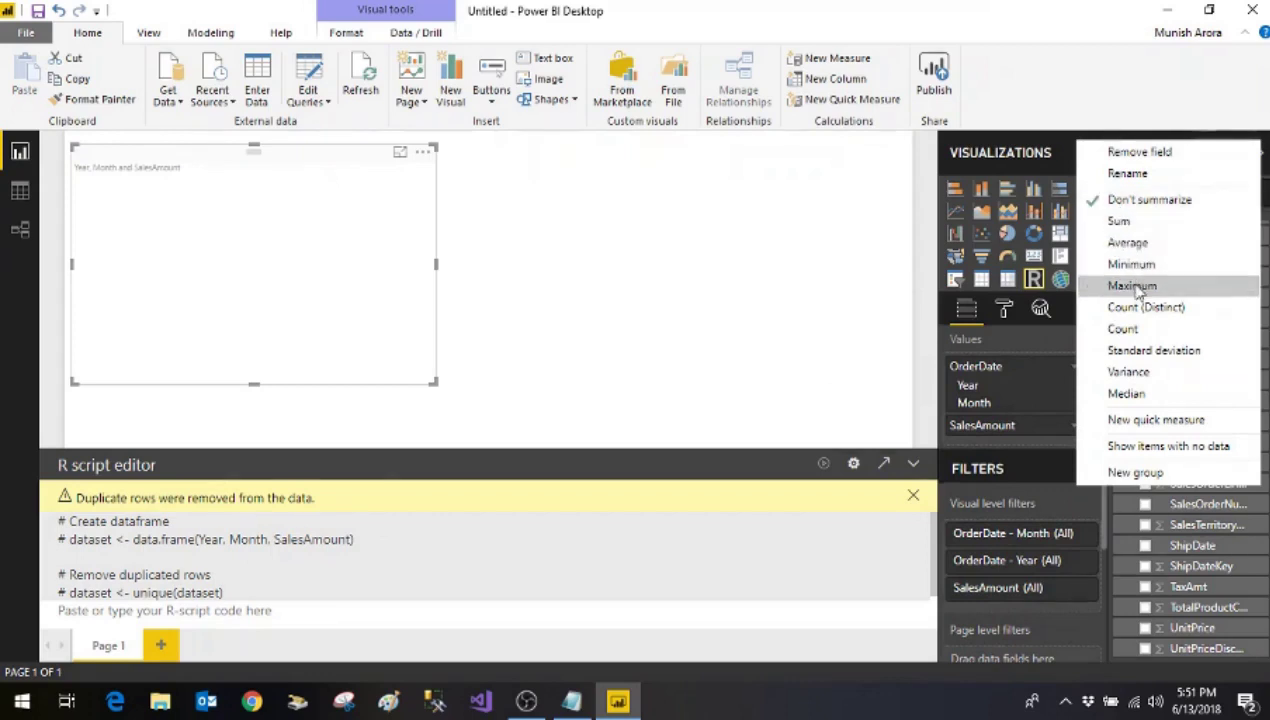
left_click(1117, 221)
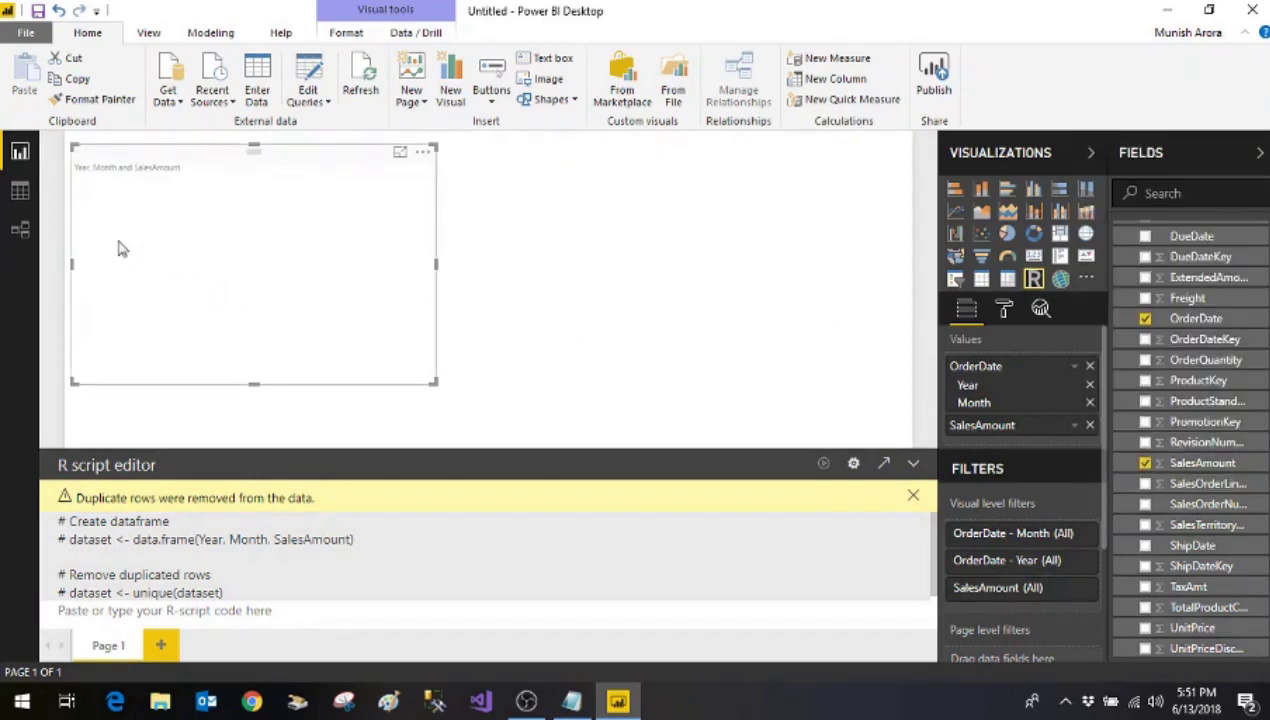
Replace the typed geom_bar text with the full ggplot2 script copied from ad.txt.
left_click(315, 605)
type("geom_bar")
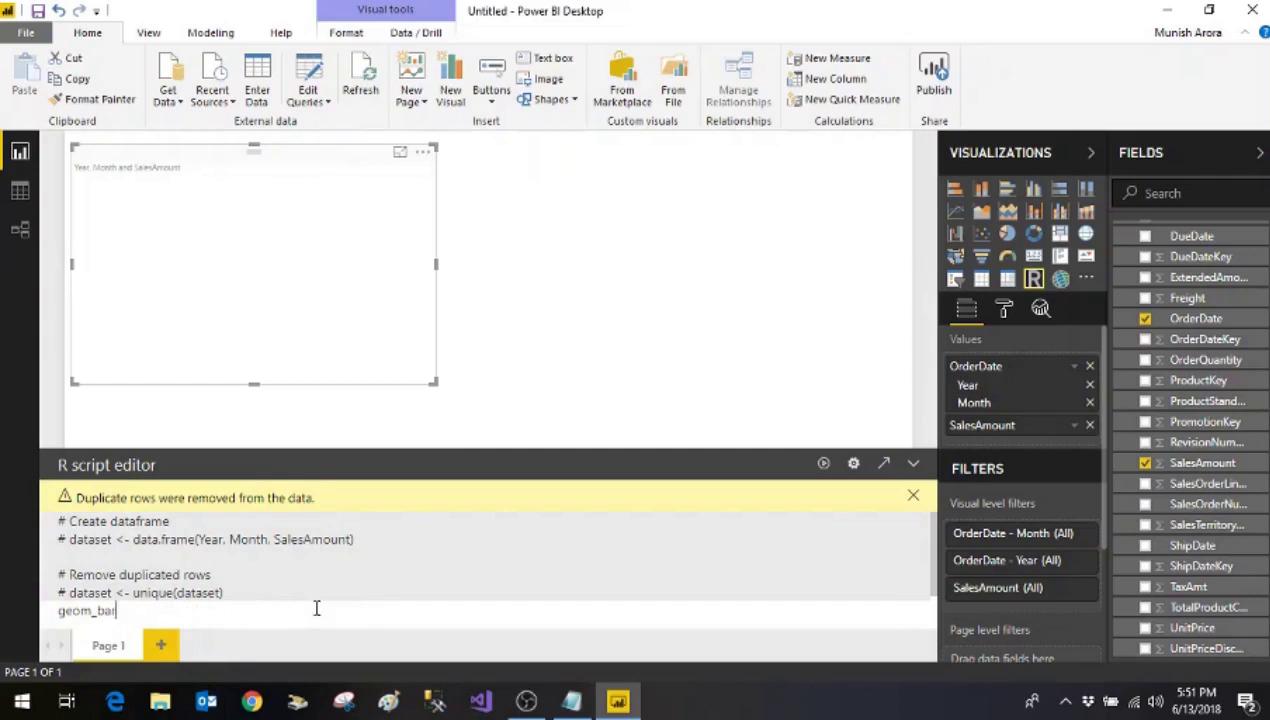
left_click_drag(312, 604, 44, 600)
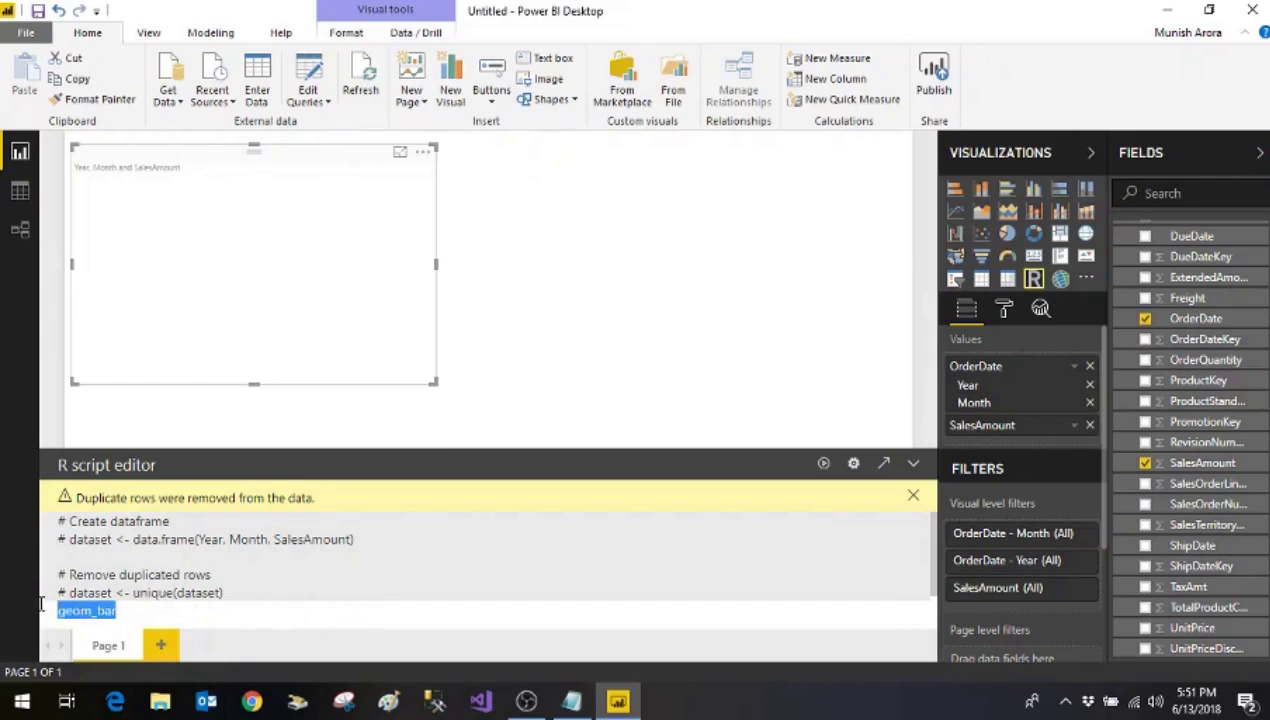
left_click(571, 701)
key("ctrl+a")
key("ctrl+c")
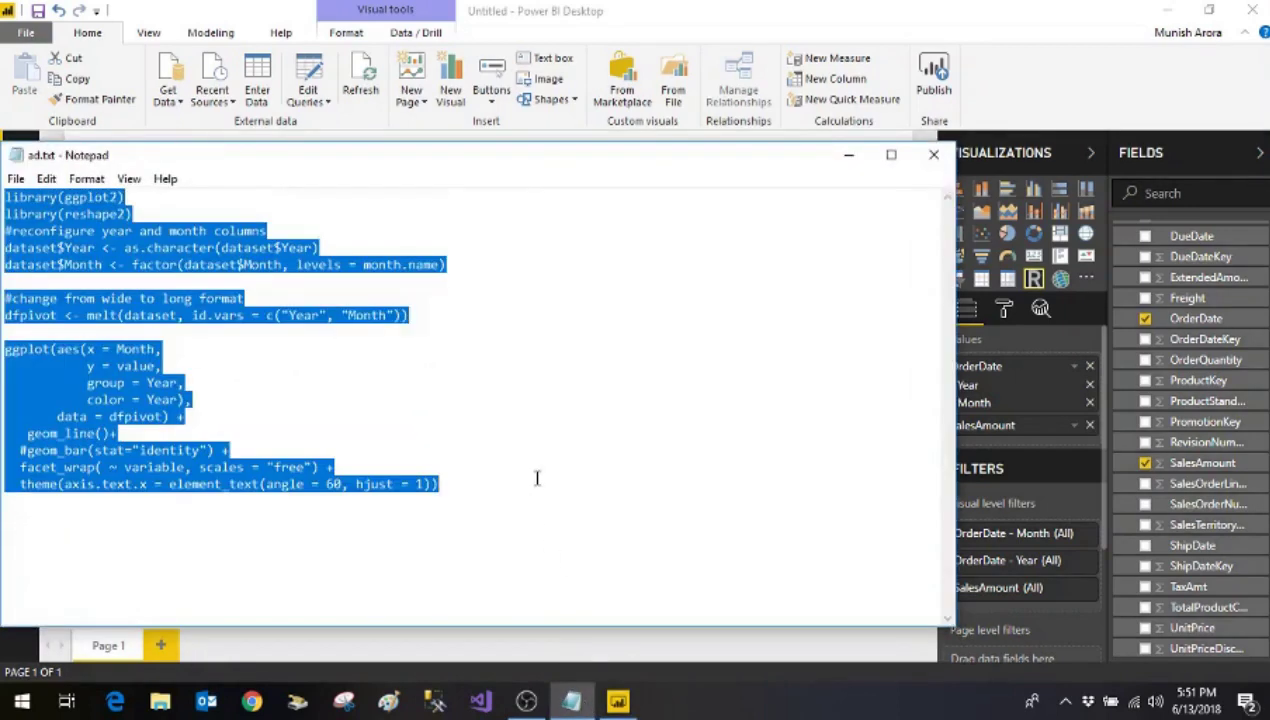
key("alt+Tab")
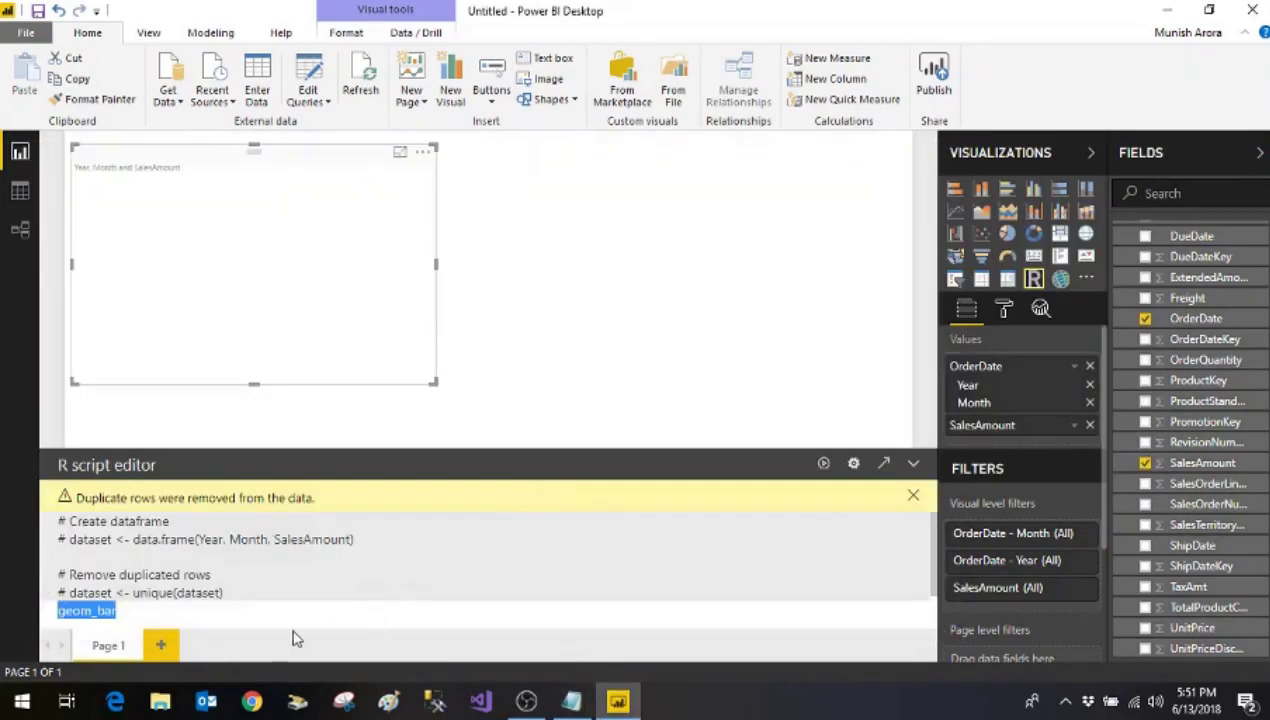
key("ctrl+v")
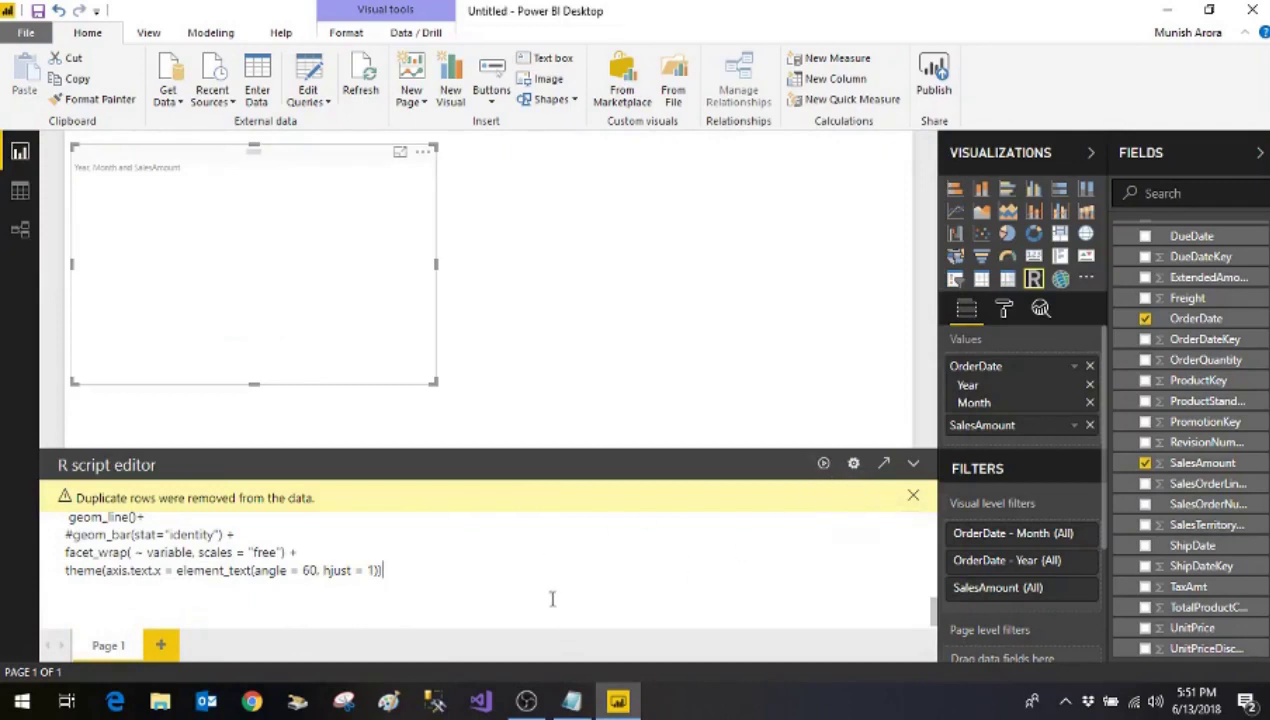
scroll(555, 596, "up", 5)
scroll(557, 596, "up", 2)
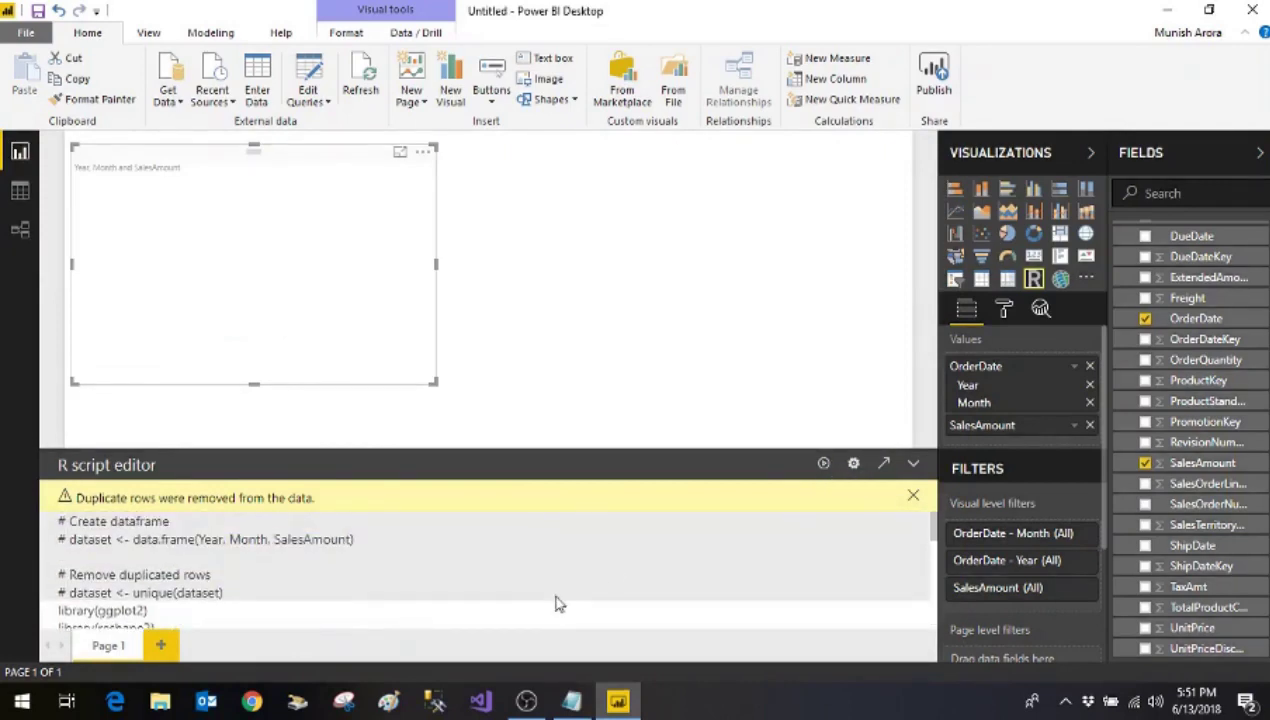
left_click(26, 33)
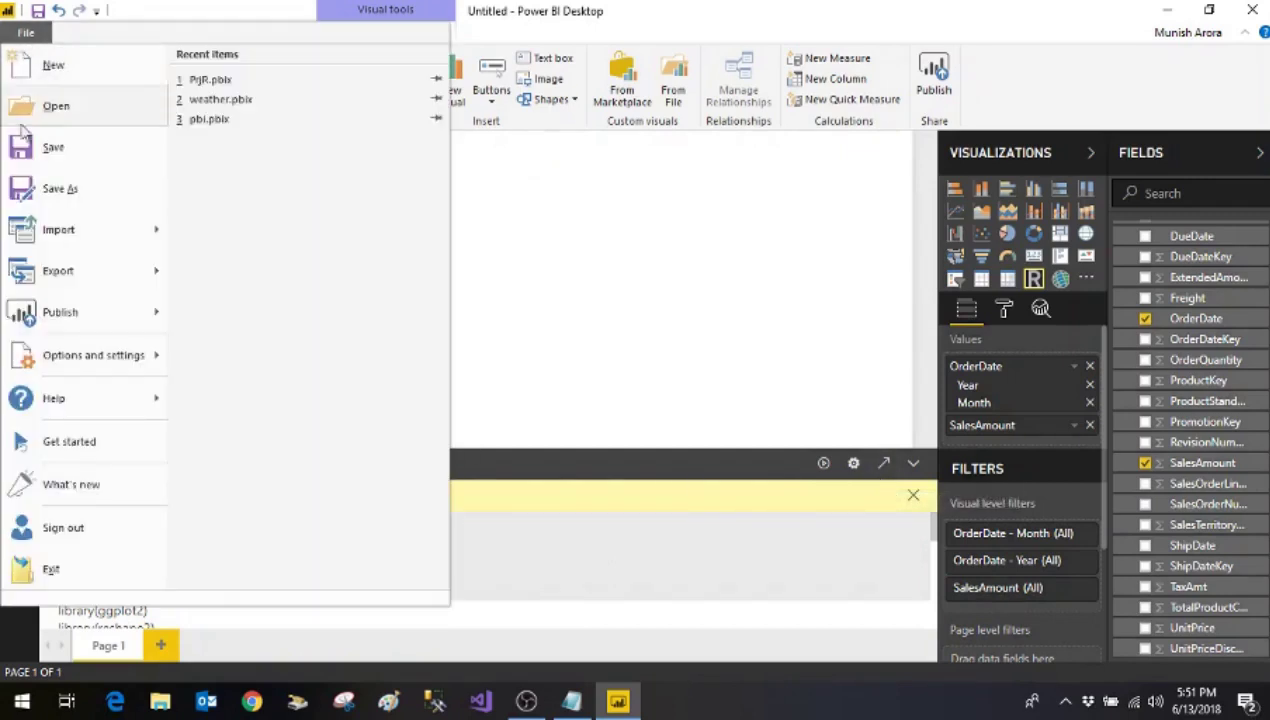
mouse_move(82, 362)
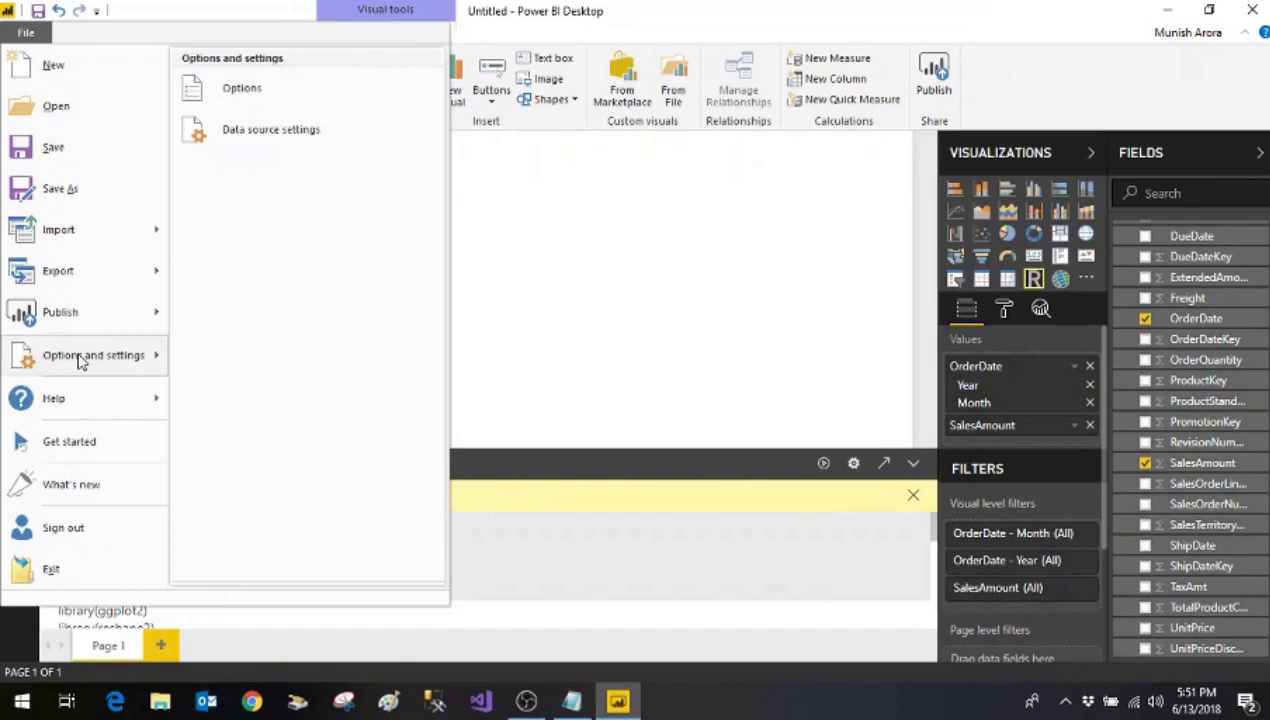
left_click(243, 92)
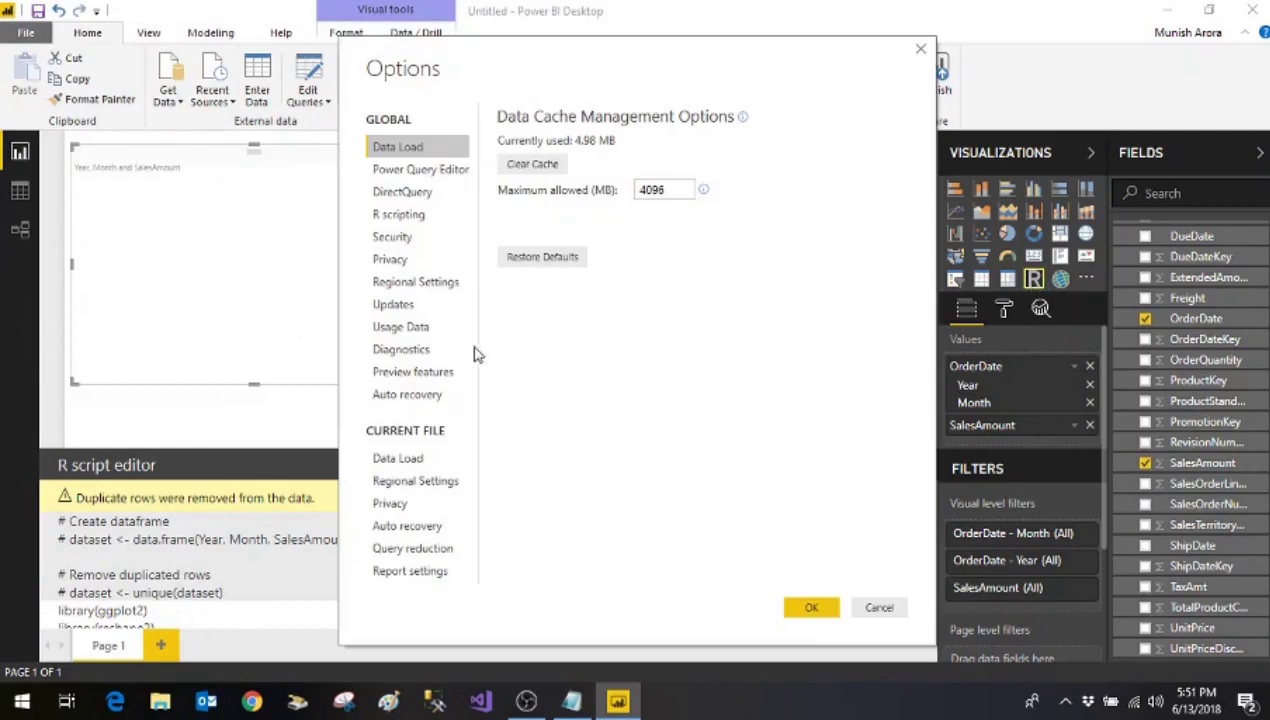
left_click(401, 217)
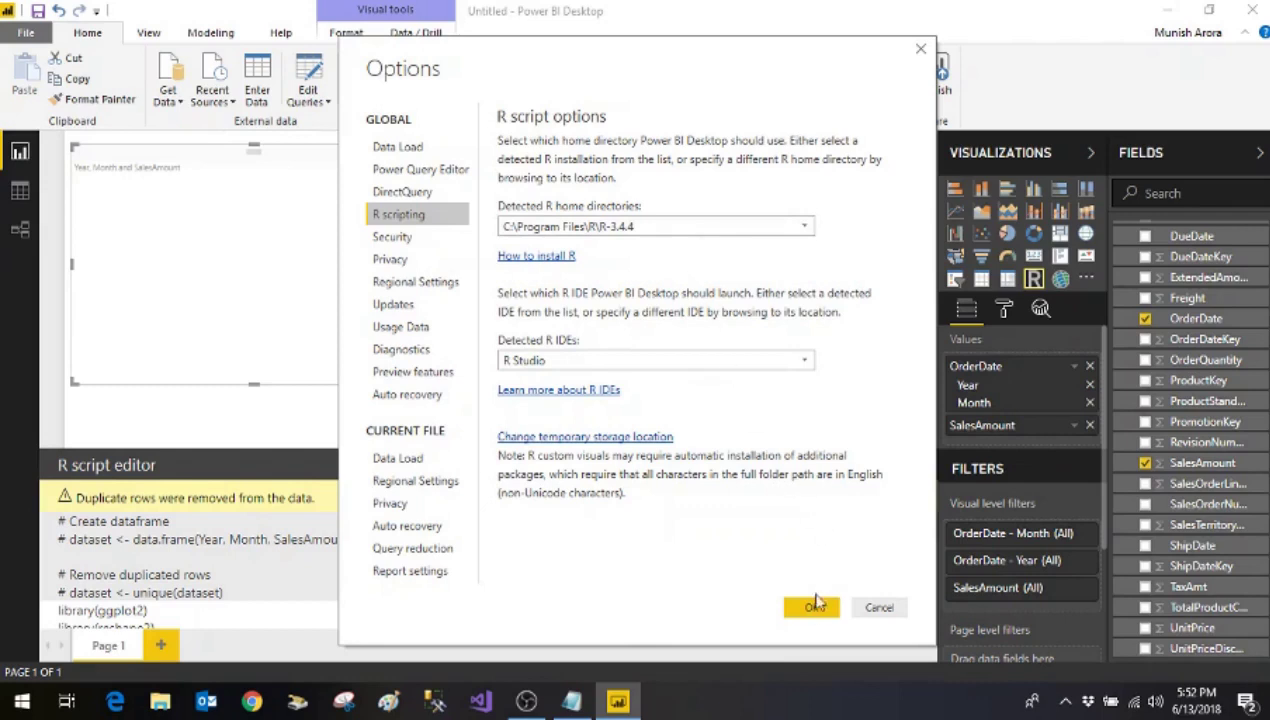
left_click(879, 612)
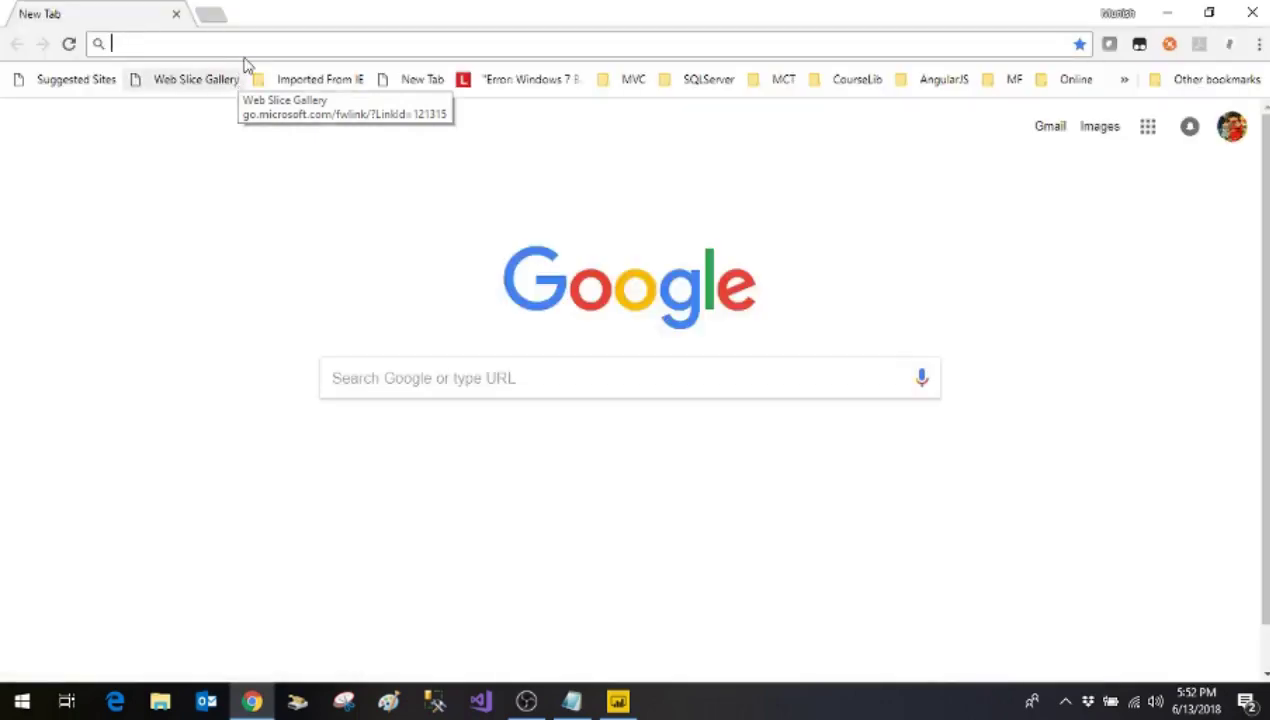
Google 'install R' and open the CRAN R-3.5.0 for Windows page.
type("install R")
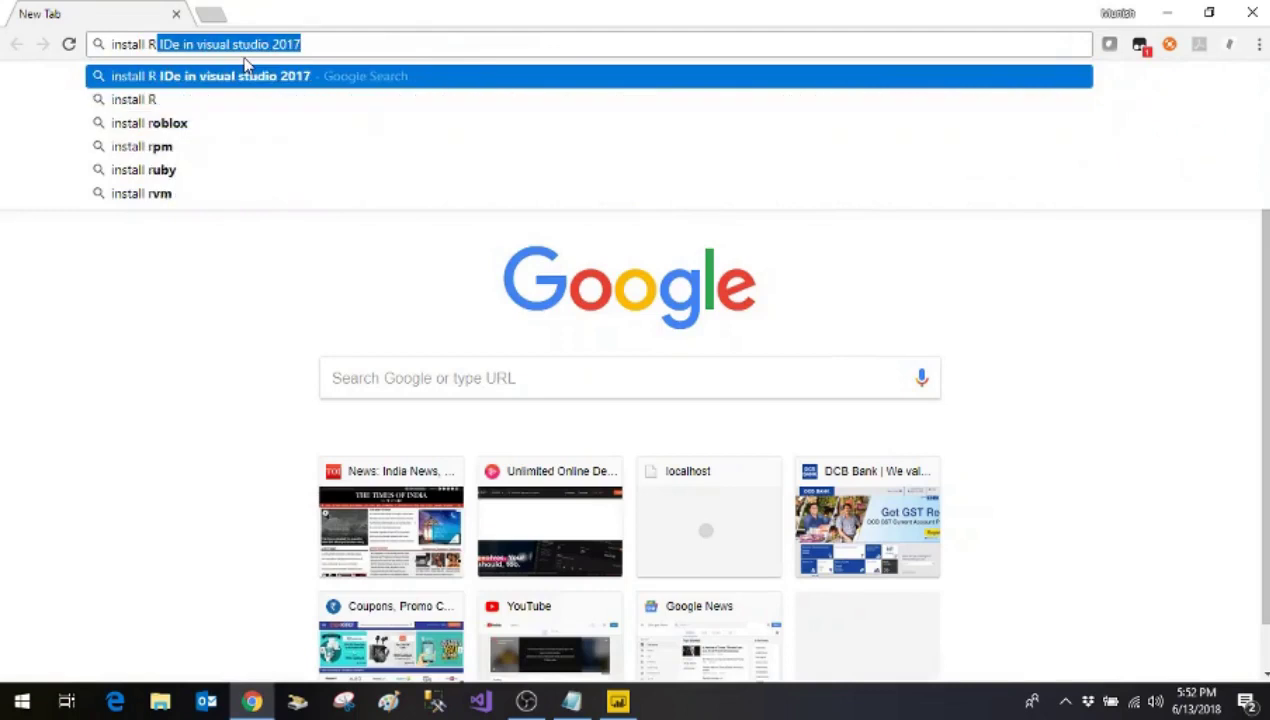
key("BackSpace")
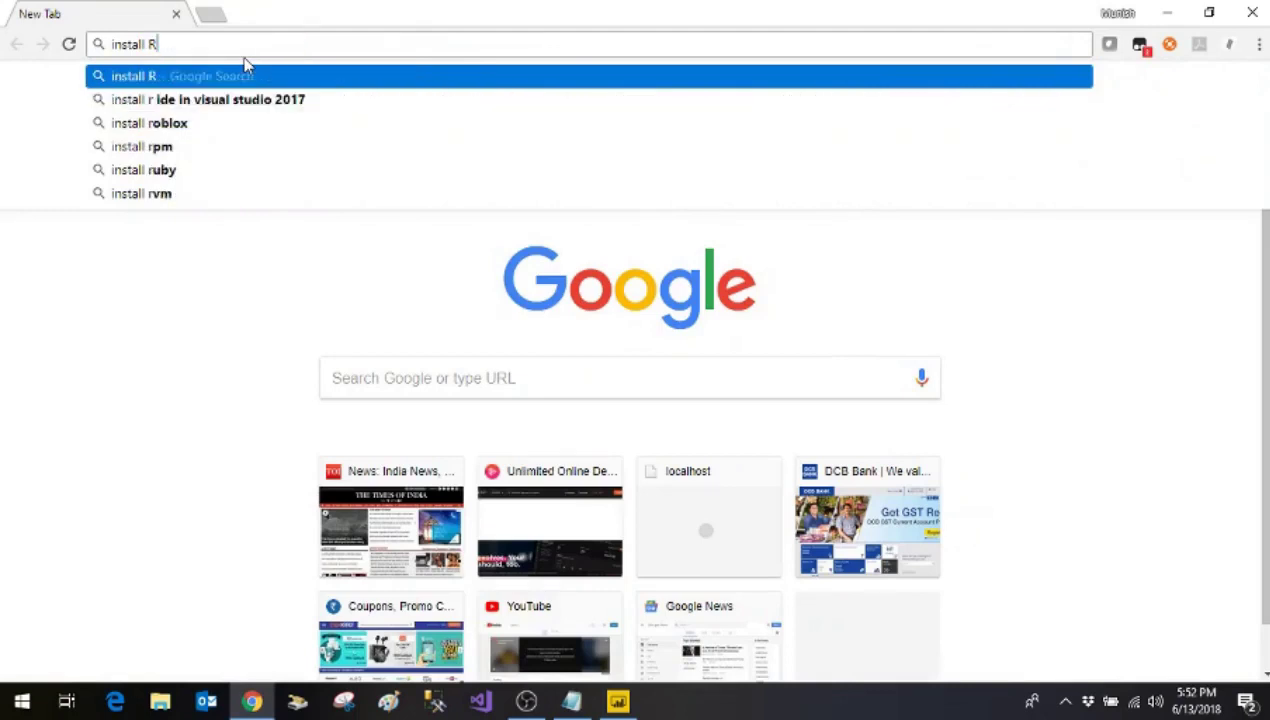
key("Return")
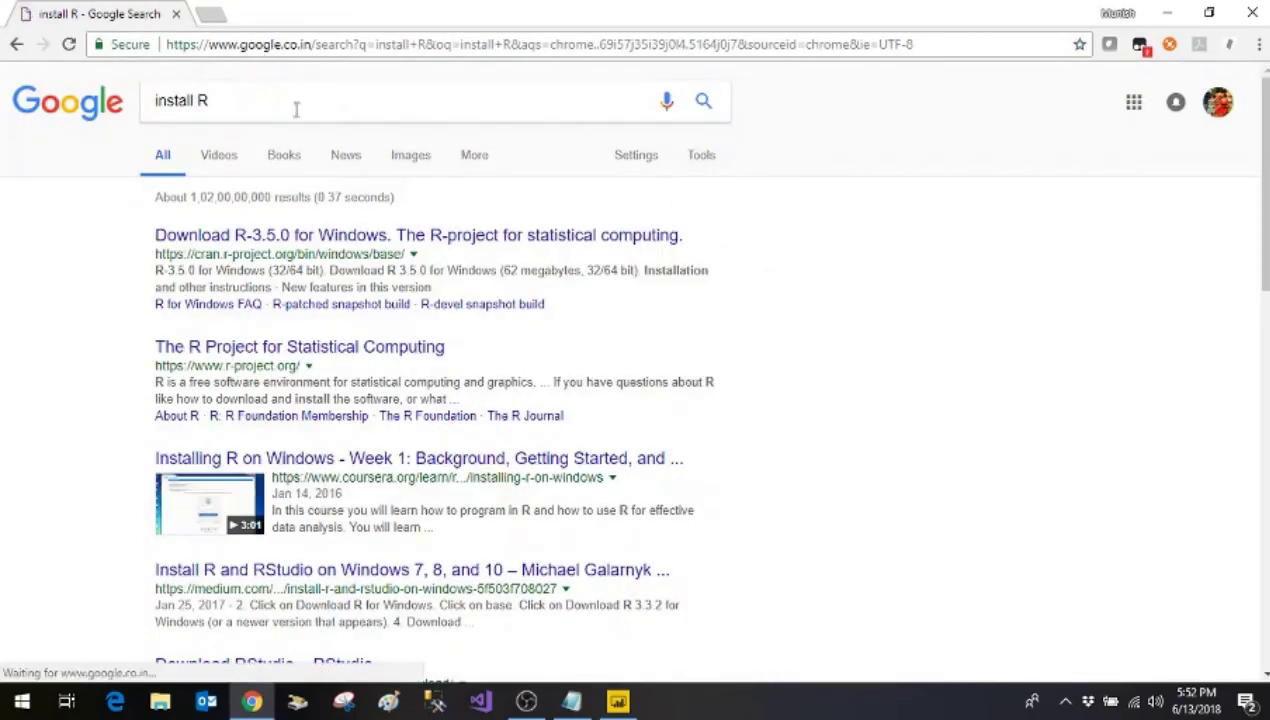
left_click(303, 237)
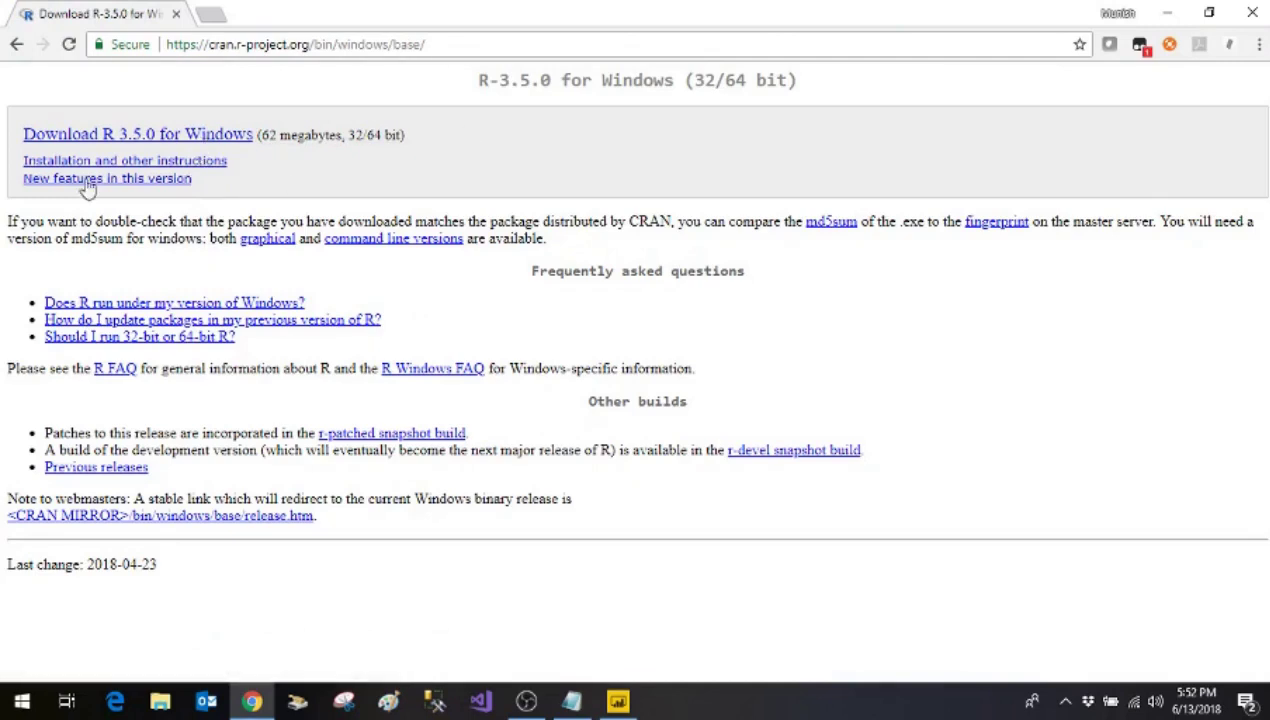
Return to the results and change the search to 'install rstudio'.
left_click(13, 44)
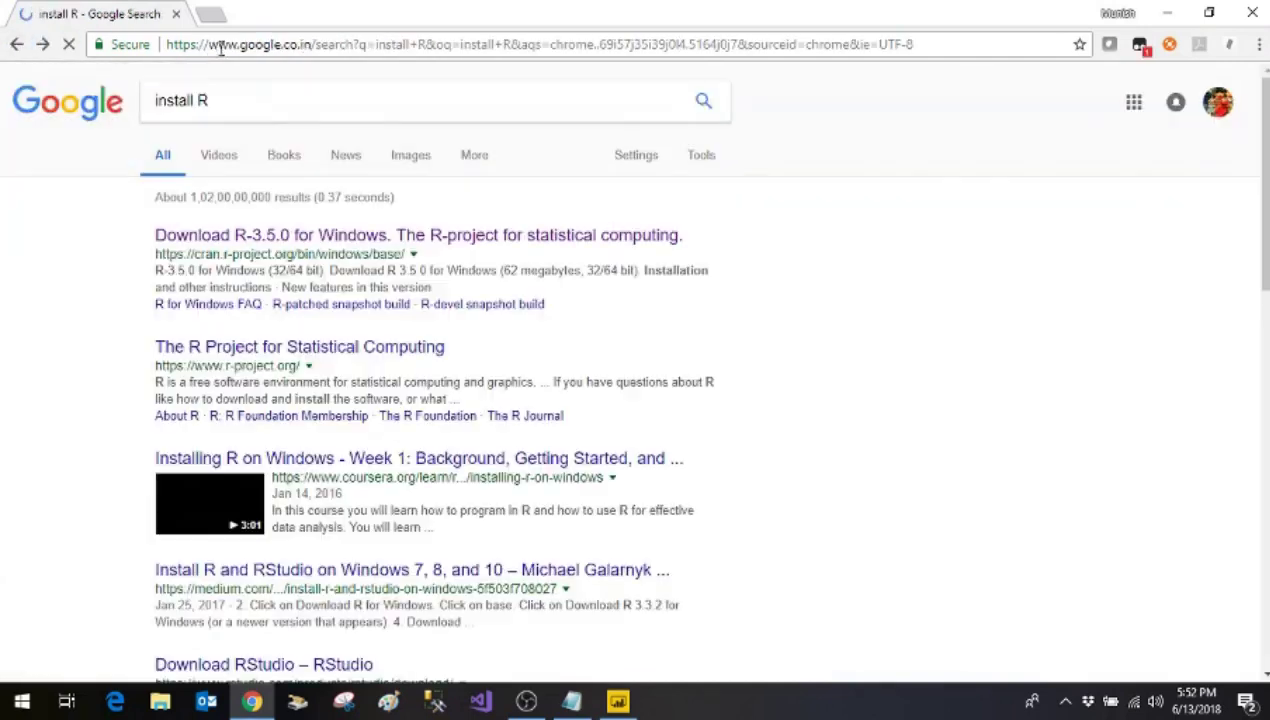
left_click(236, 100)
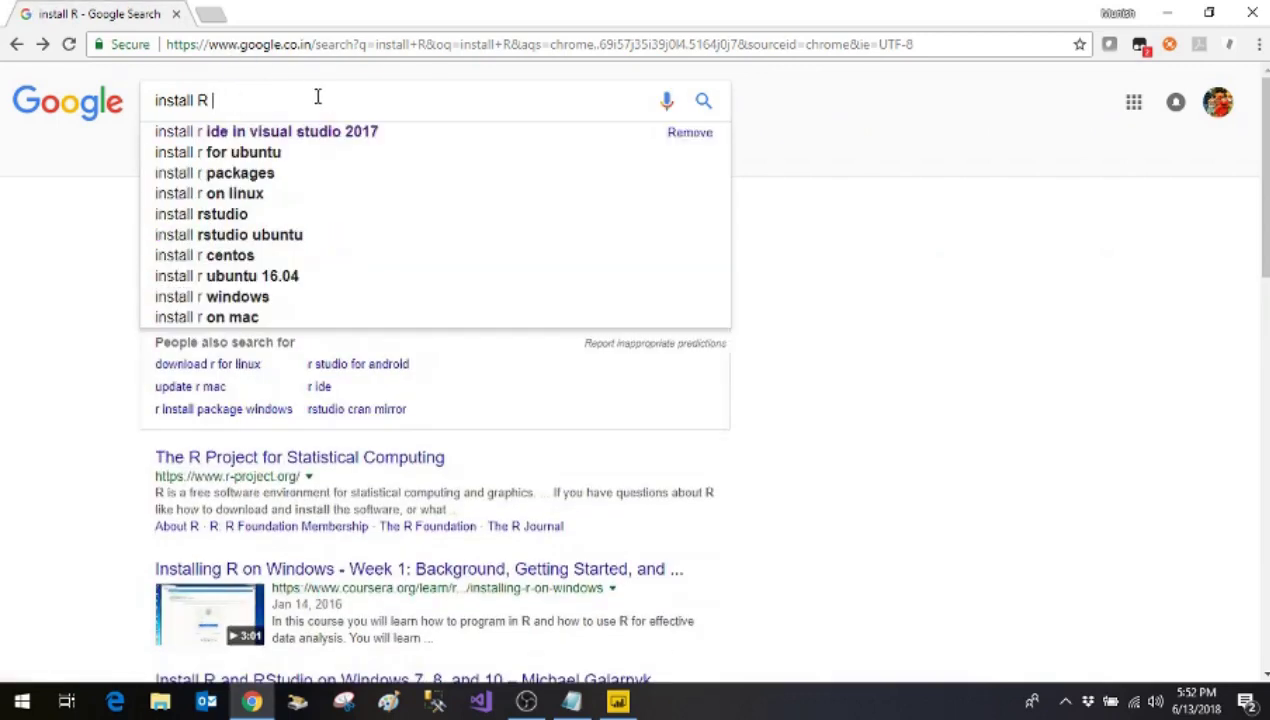
type("s")
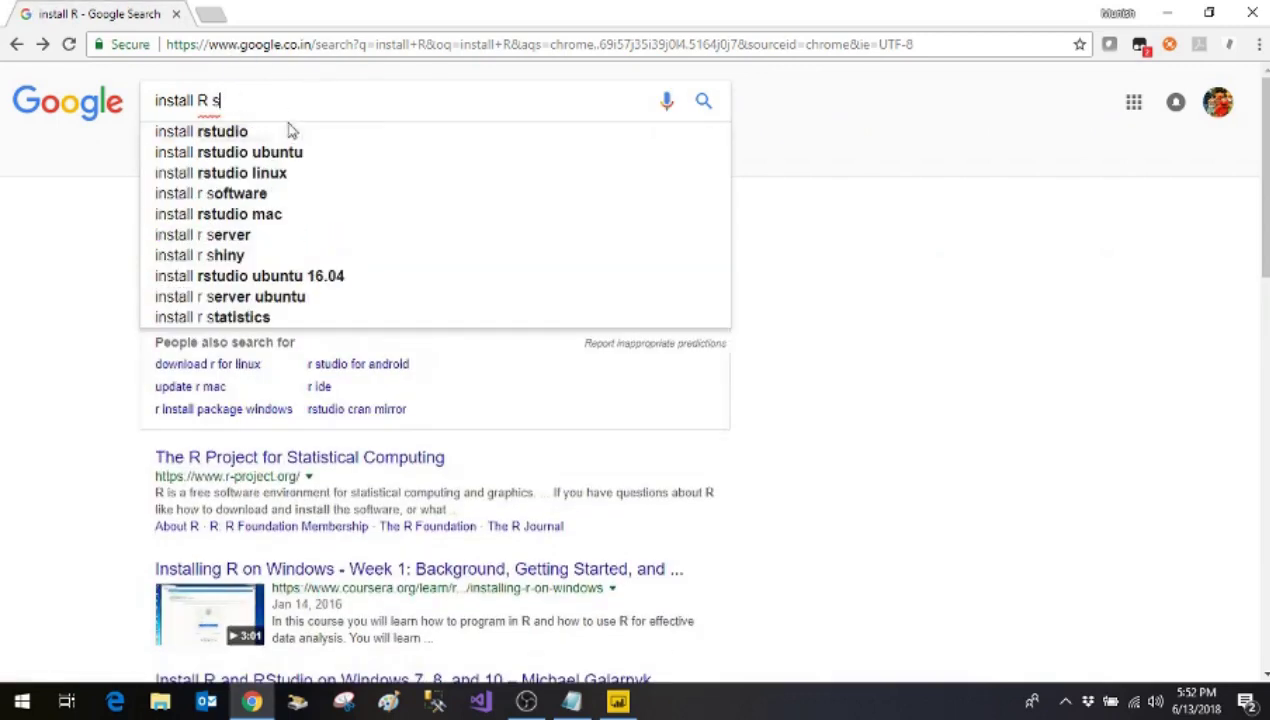
left_click(285, 131)
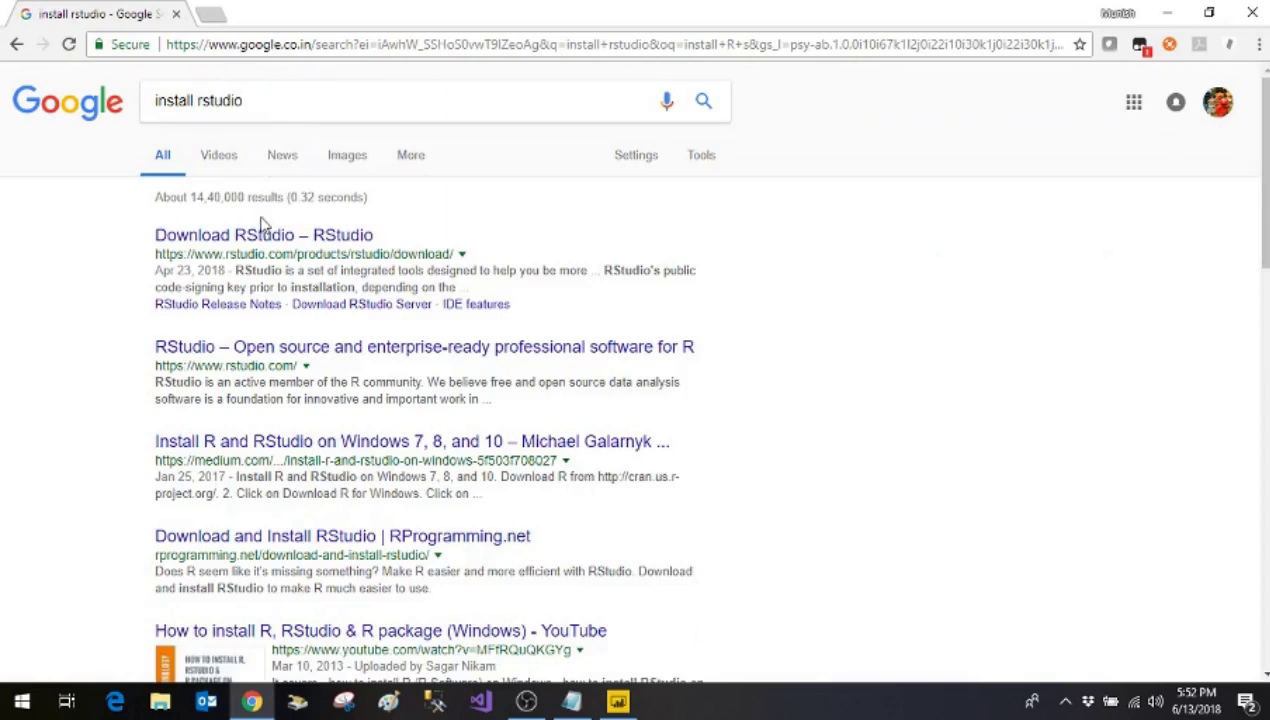
Open the Download RStudio page and browse the Desktop versus Server edition comparison.
left_click(252, 237)
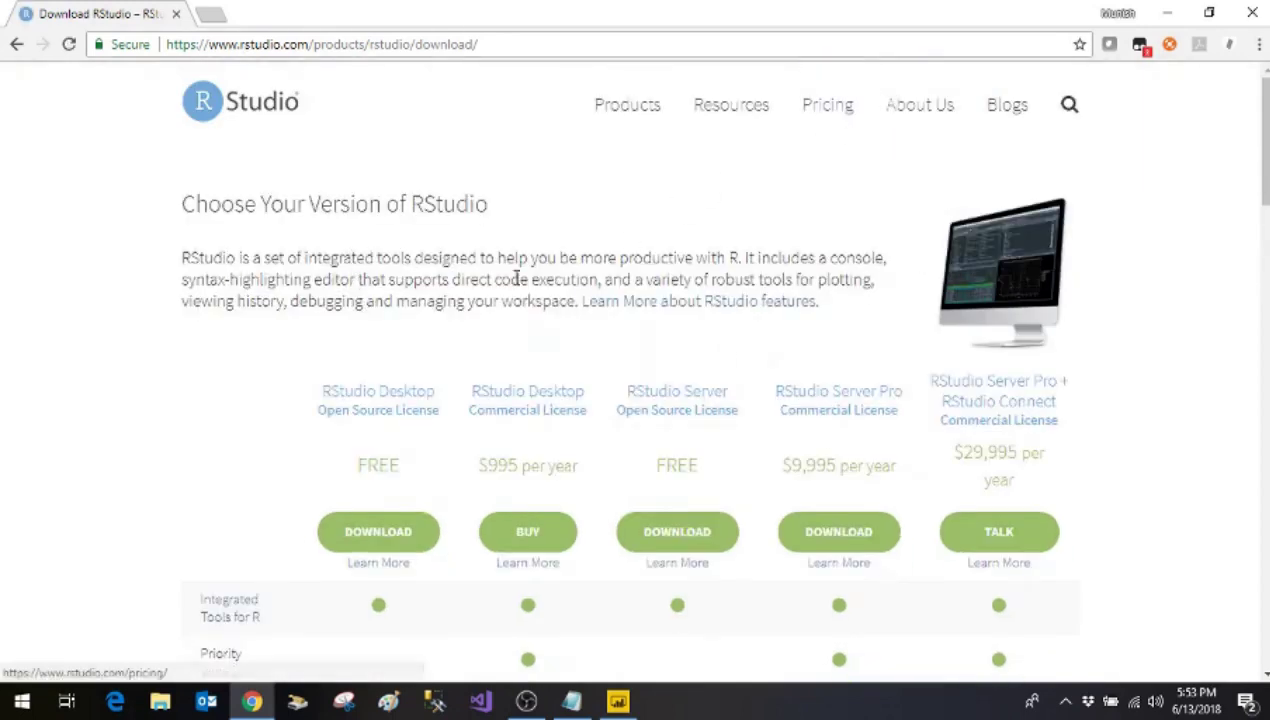
scroll(600, 260, "down", 2)
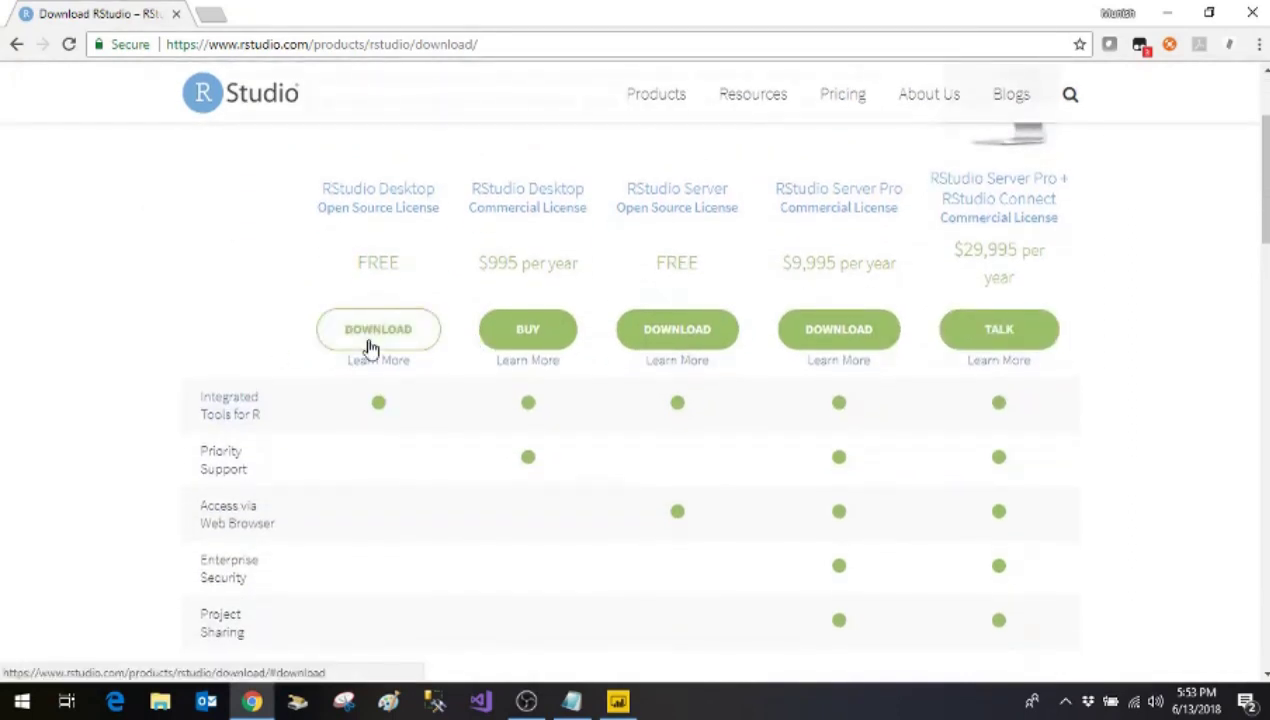
scroll(368, 347, "down", 2)
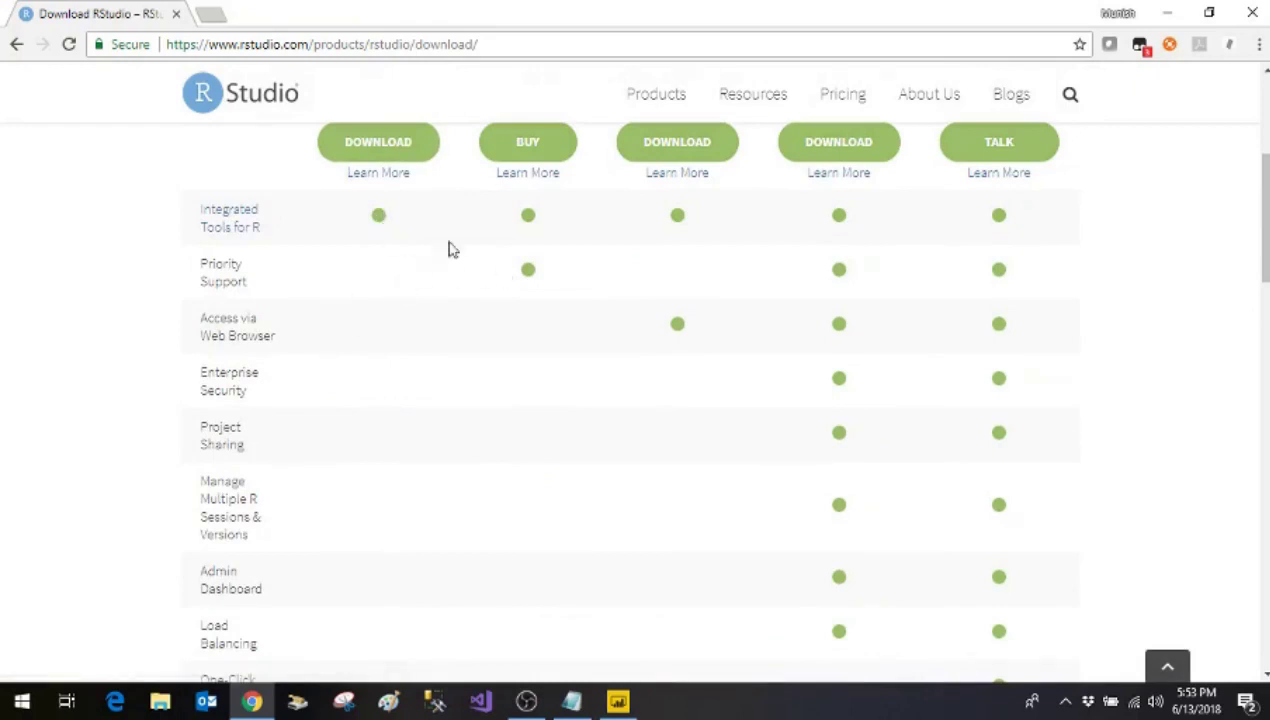
scroll(520, 244, "up", 1)
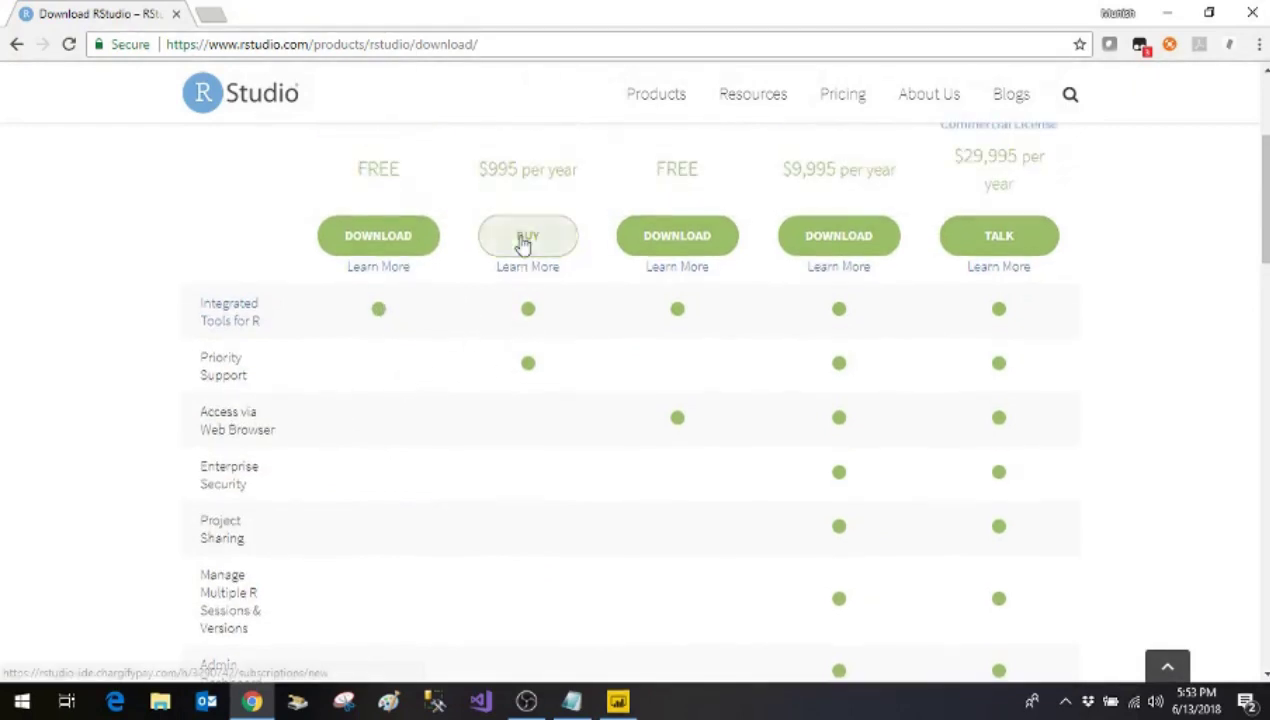
scroll(375, 280, "down", 3)
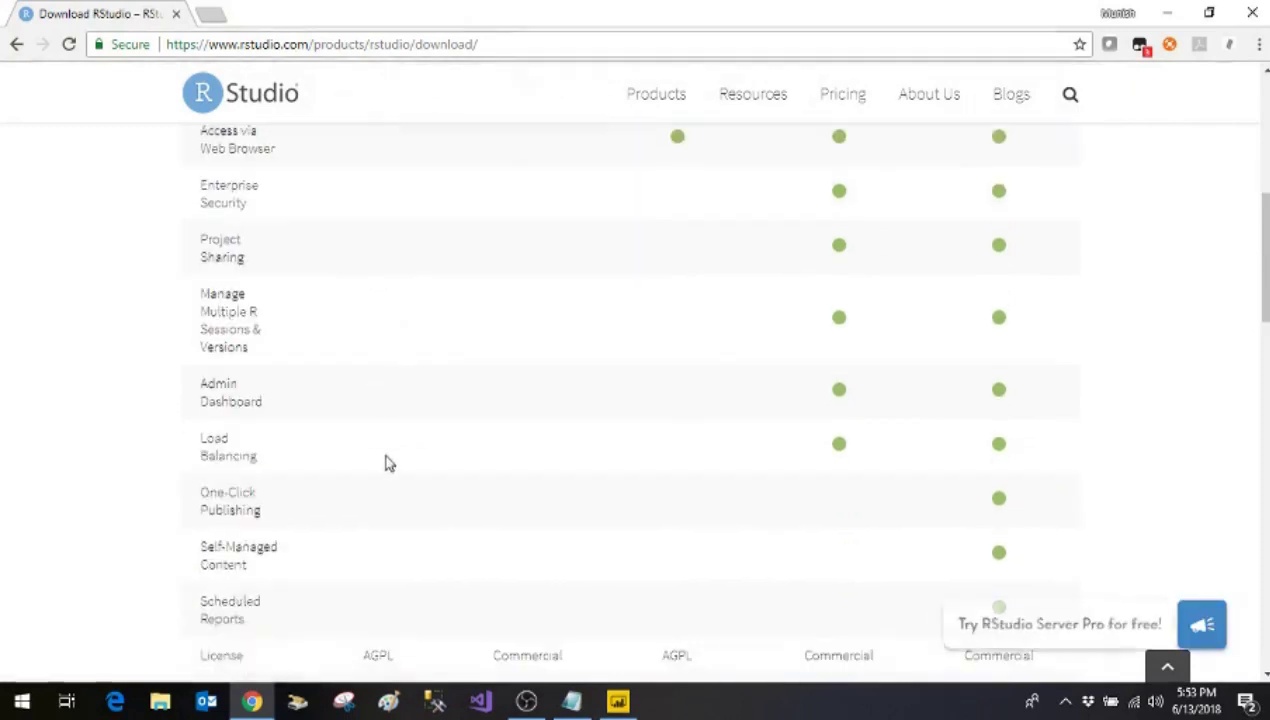
scroll(388, 465, "down", 2)
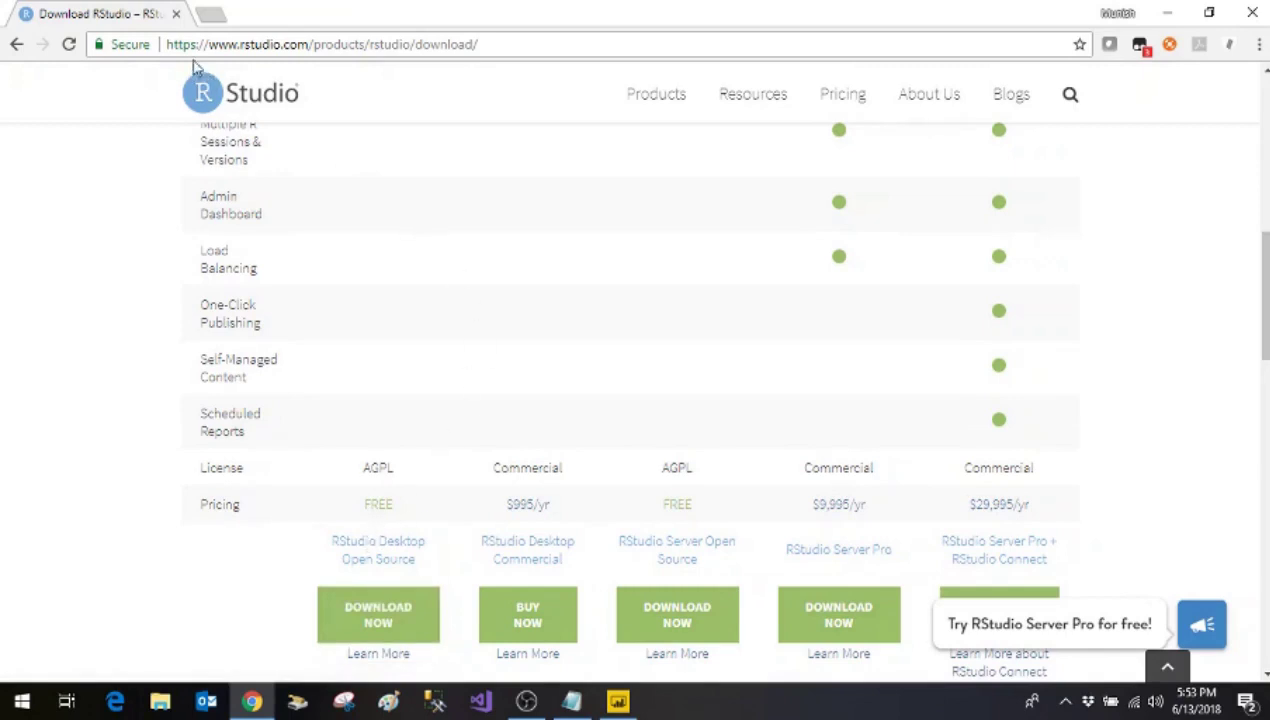
Close Chrome and open the R visual's script in RStudio as REditorWrapper.R.
left_click(1252, 12)
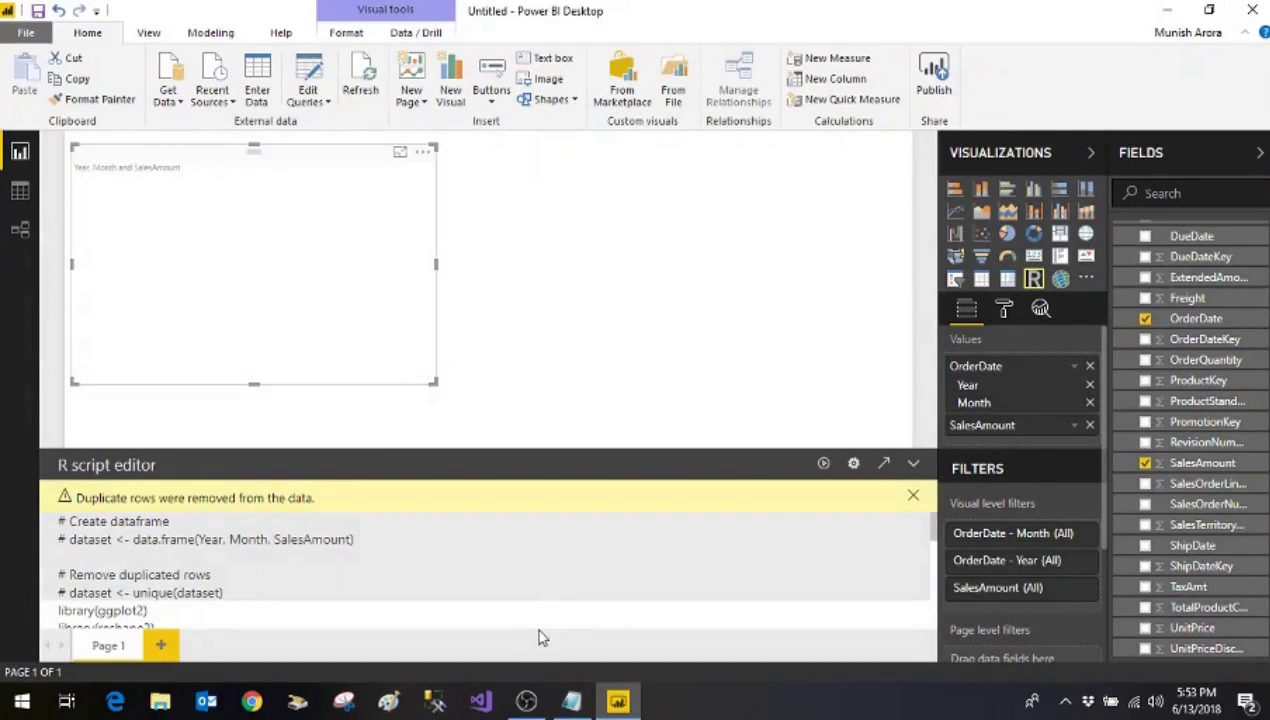
left_click(884, 464)
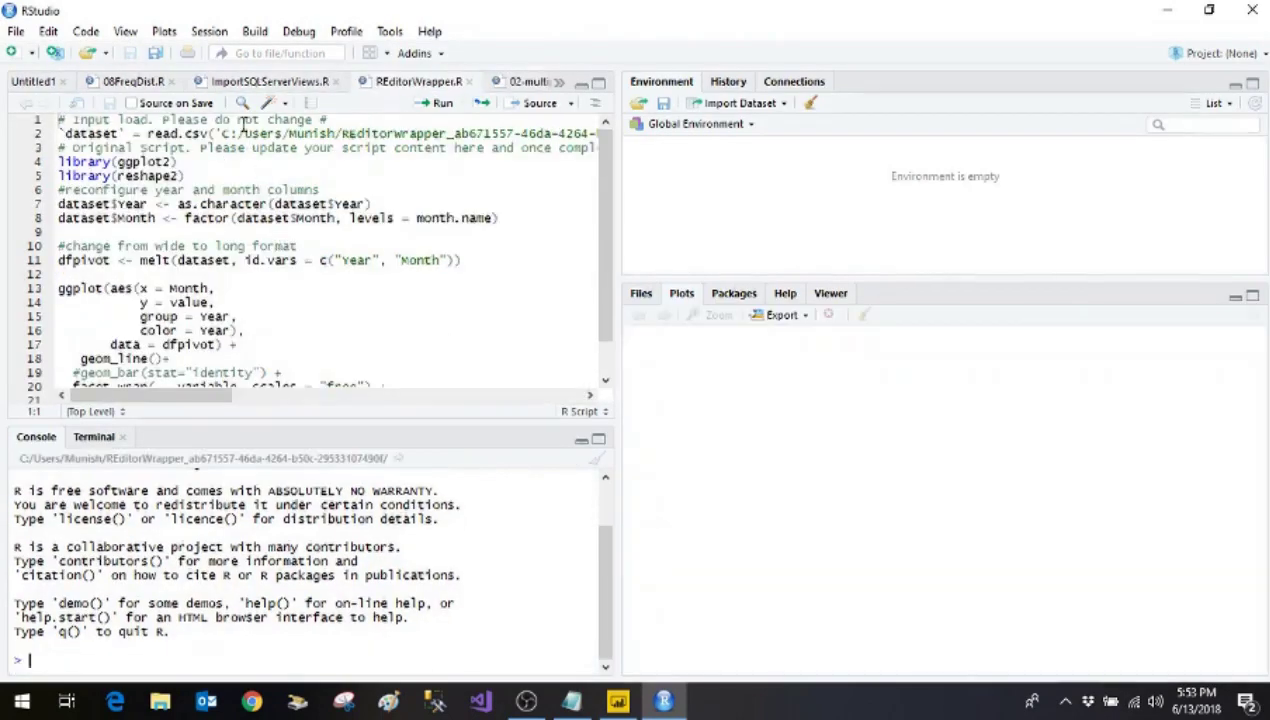
left_click(243, 121)
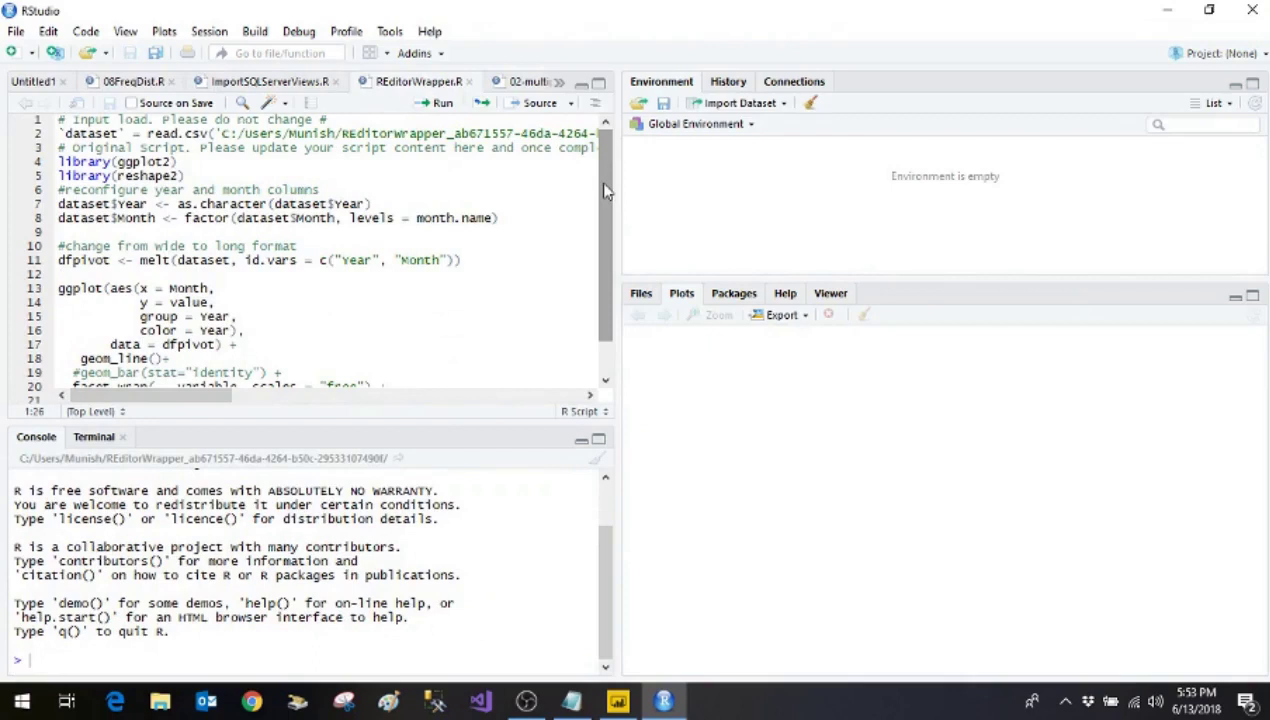
key("Left")
key("Left")
key("Left")
key("Left")
key("Left")
key("Left")
key("Left")
key("Left")
key("Left")
key("Left")
key("End")
key("Home")
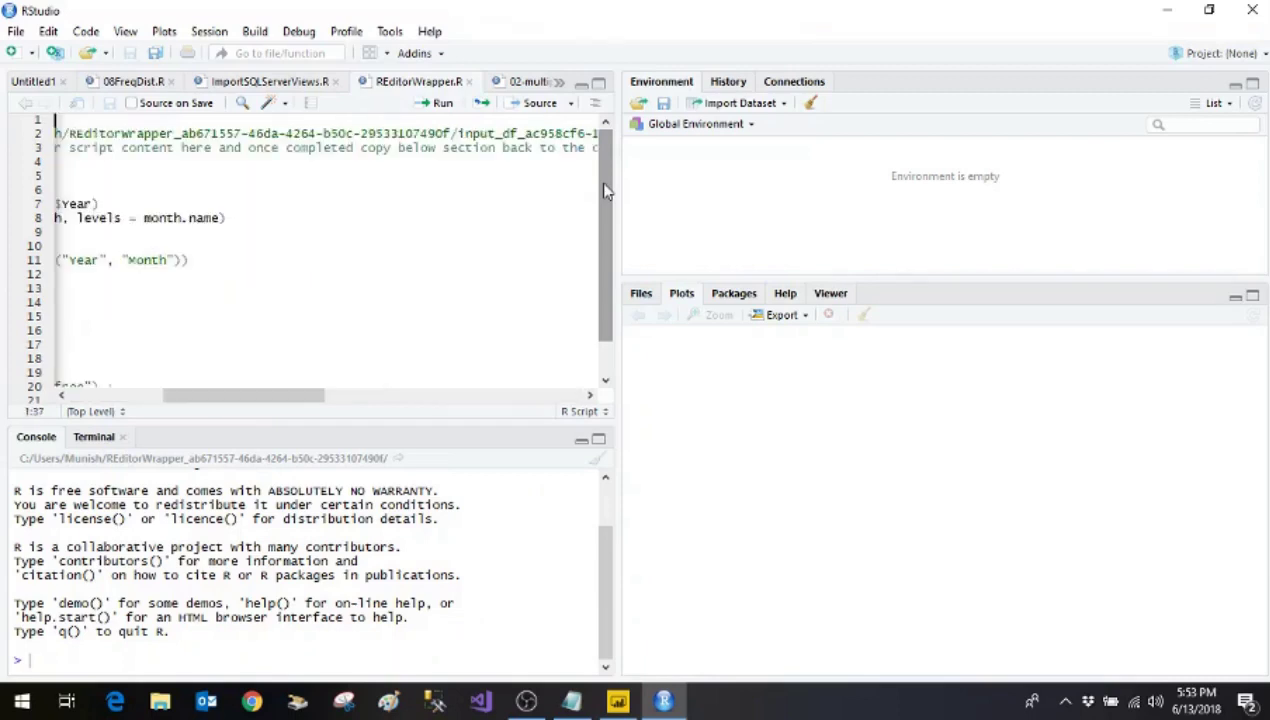
key("ctrl+Right")
key("ctrl+Right")
key("ctrl+Right")
key("ctrl+Right")
key("Right")
key("Right")
key("Right")
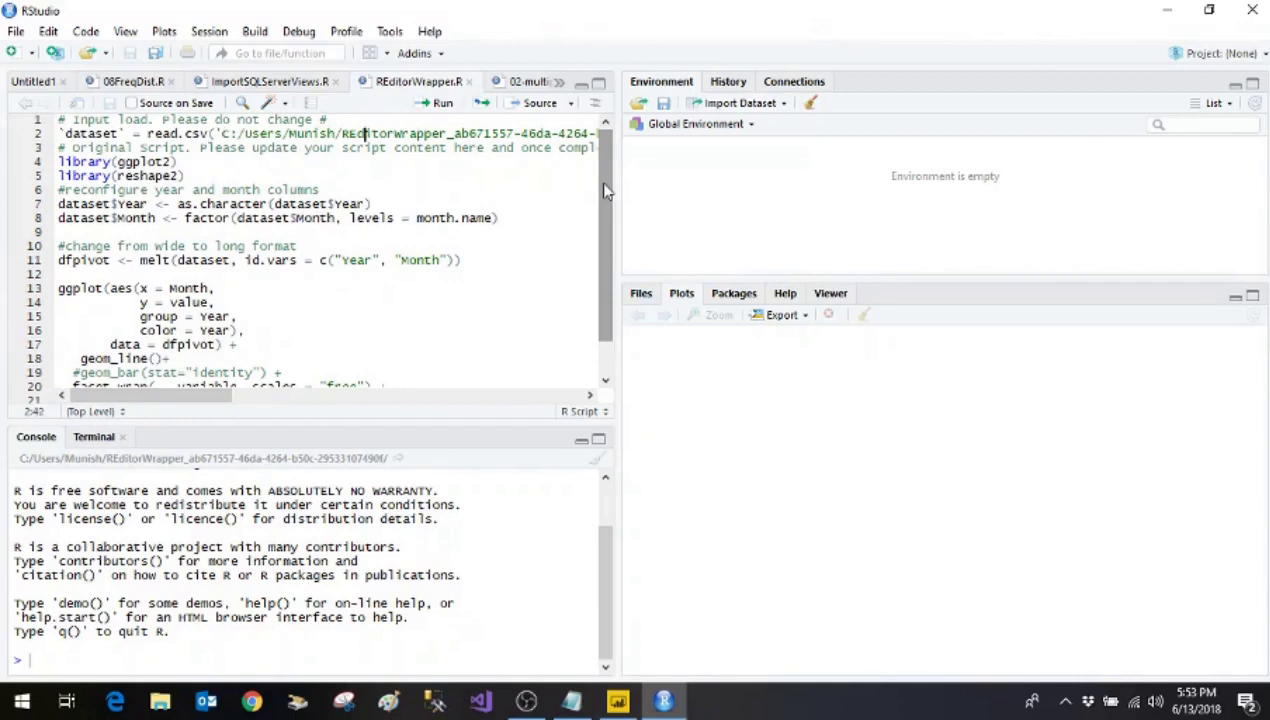
key("Left")
key("Left")
key("Left")
key("shift+Left")
key("shift+Left")
key("shift+Left")
key("Down")
key("Down")
key("Right")
key("End")
key("shift+Left")
key("shift+Left")
key("shift+Left")
key("shift+Left")
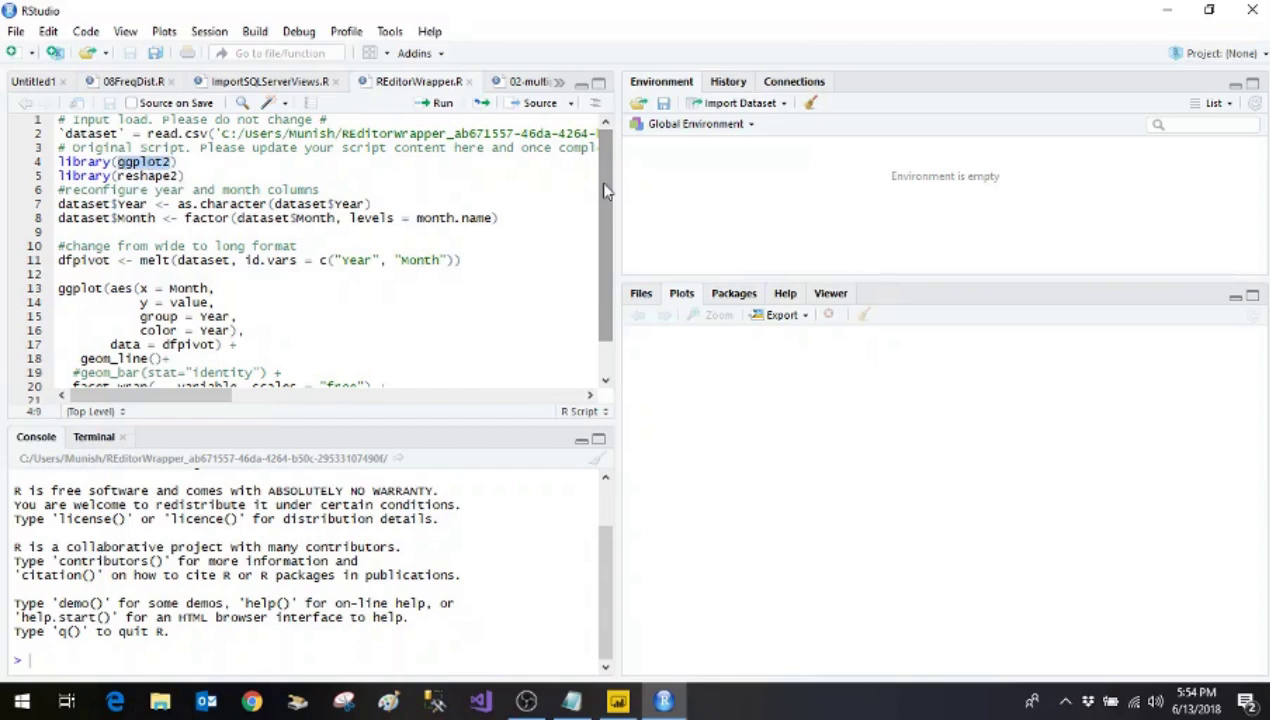
key("Down")
key("Left")
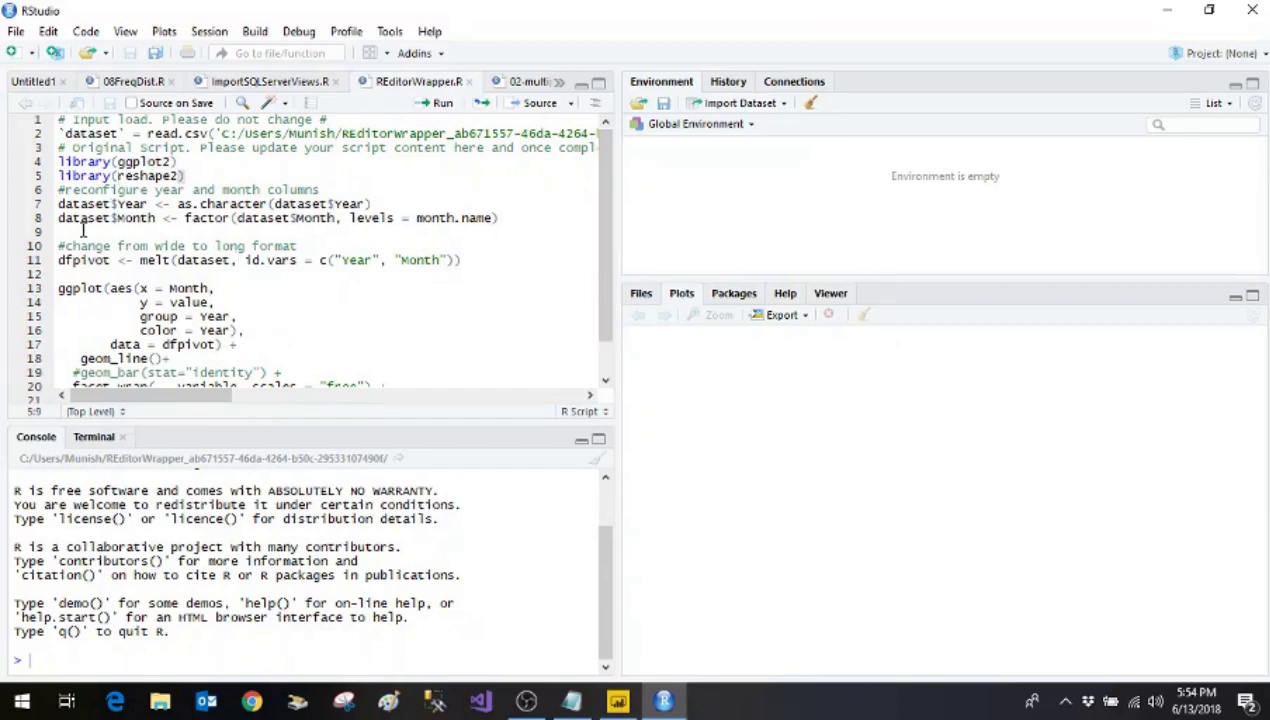
left_click_drag(56, 178, 307, 182)
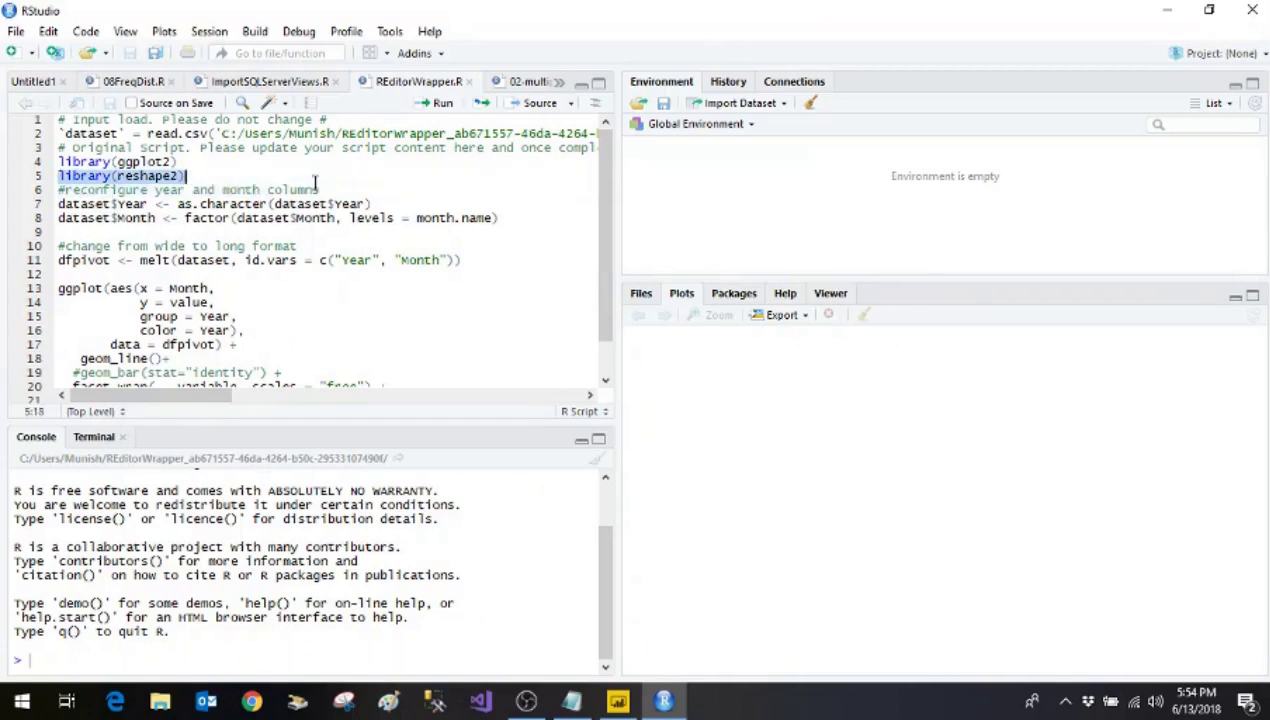
left_click(381, 189)
left_click(305, 203)
left_click(387, 200)
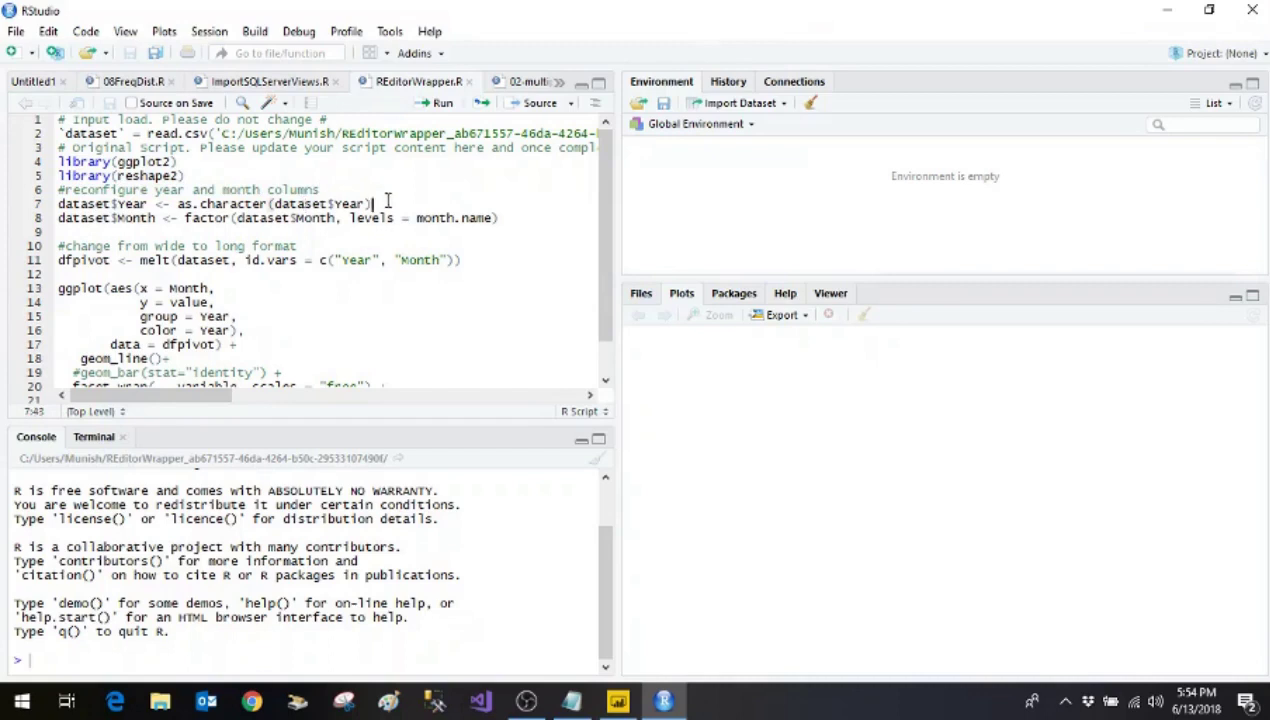
left_click(241, 218)
left_click(233, 219)
scroll(321, 249, "down", 1)
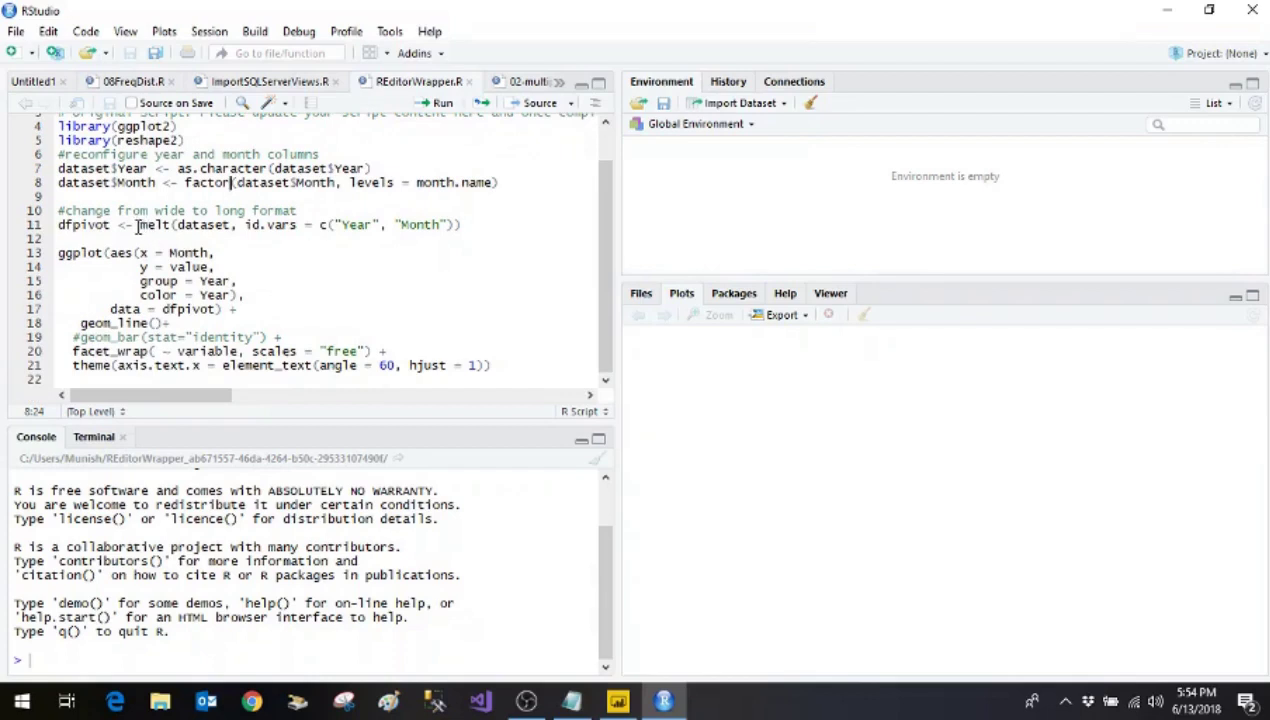
left_click_drag(138, 225, 172, 225)
double_click(166, 140)
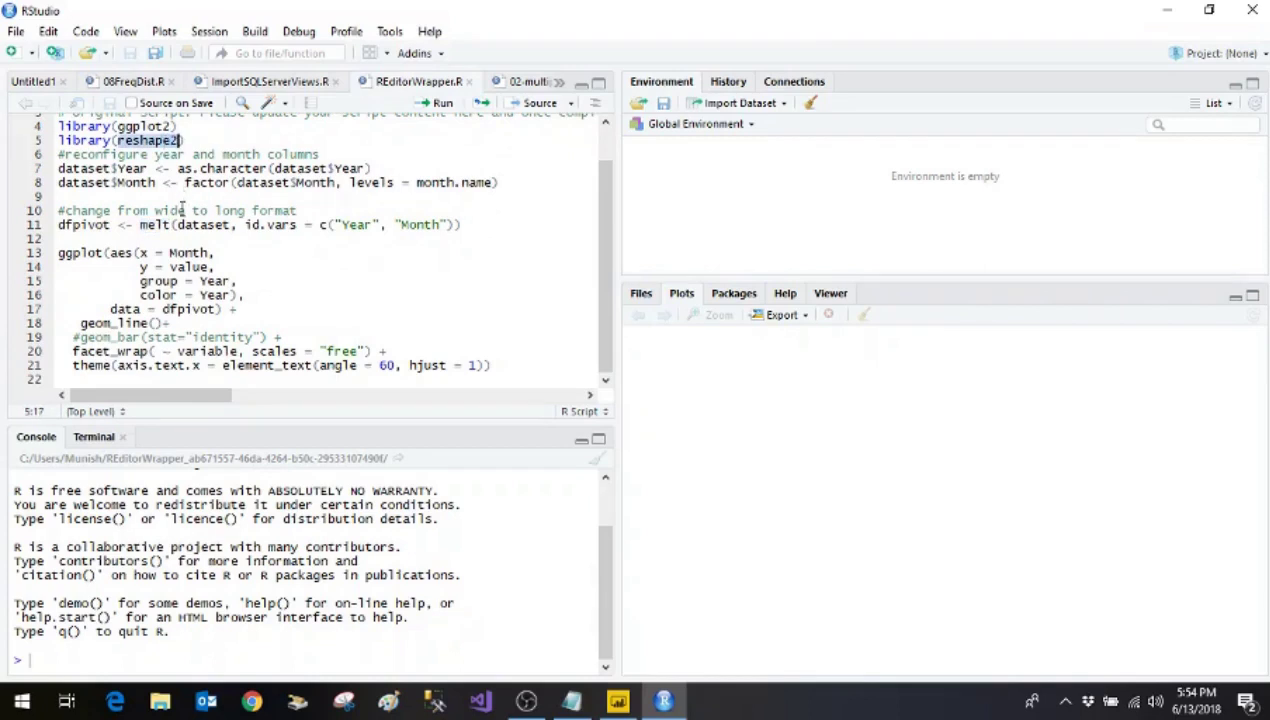
left_click(184, 224)
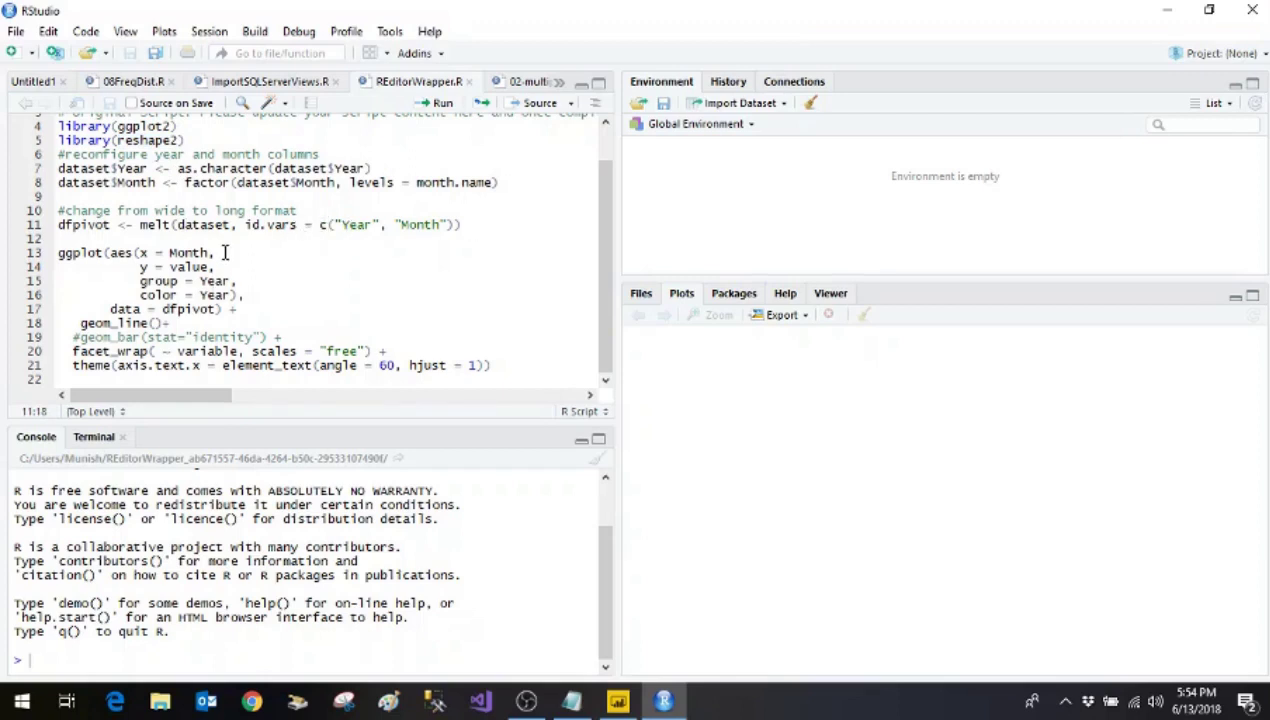
left_click(104, 252)
key("Right")
key("Right")
key("Right")
key("Right")
key("Right")
key("Down")
key("Right")
key("Down")
key("Down")
double_click(197, 312)
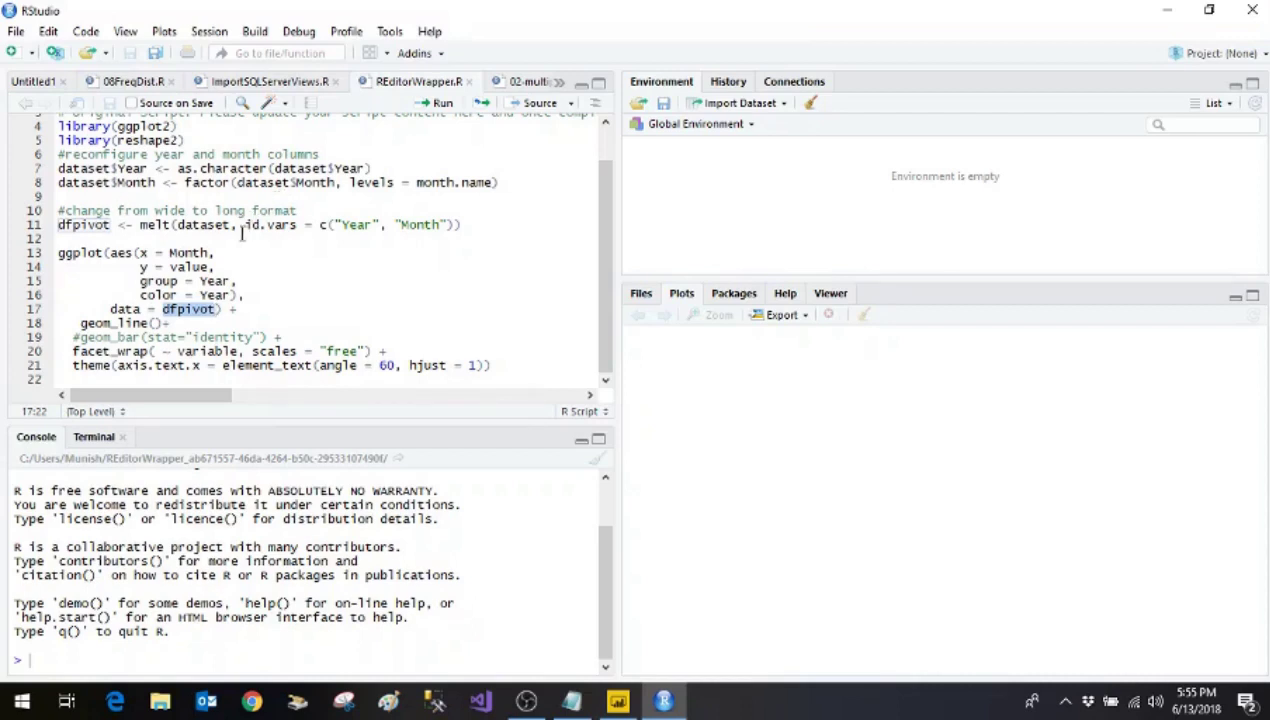
left_click(213, 224)
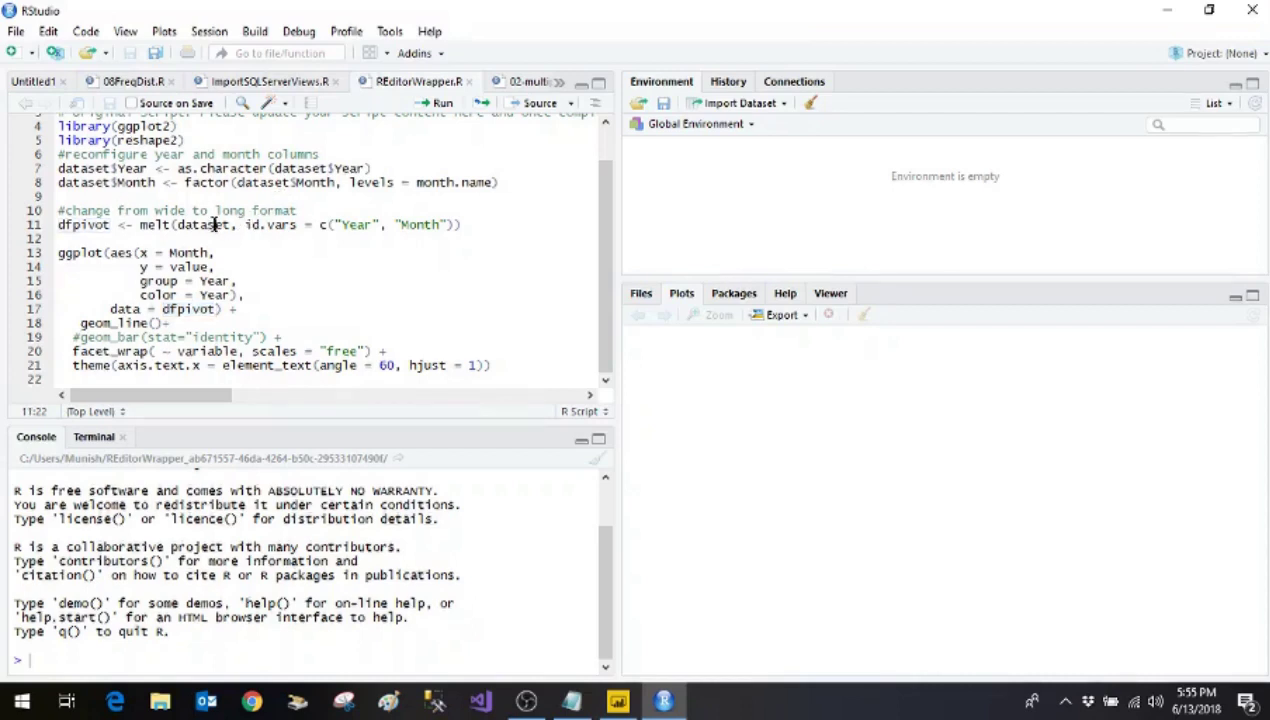
left_click(157, 323)
left_click_drag(81, 323, 166, 323)
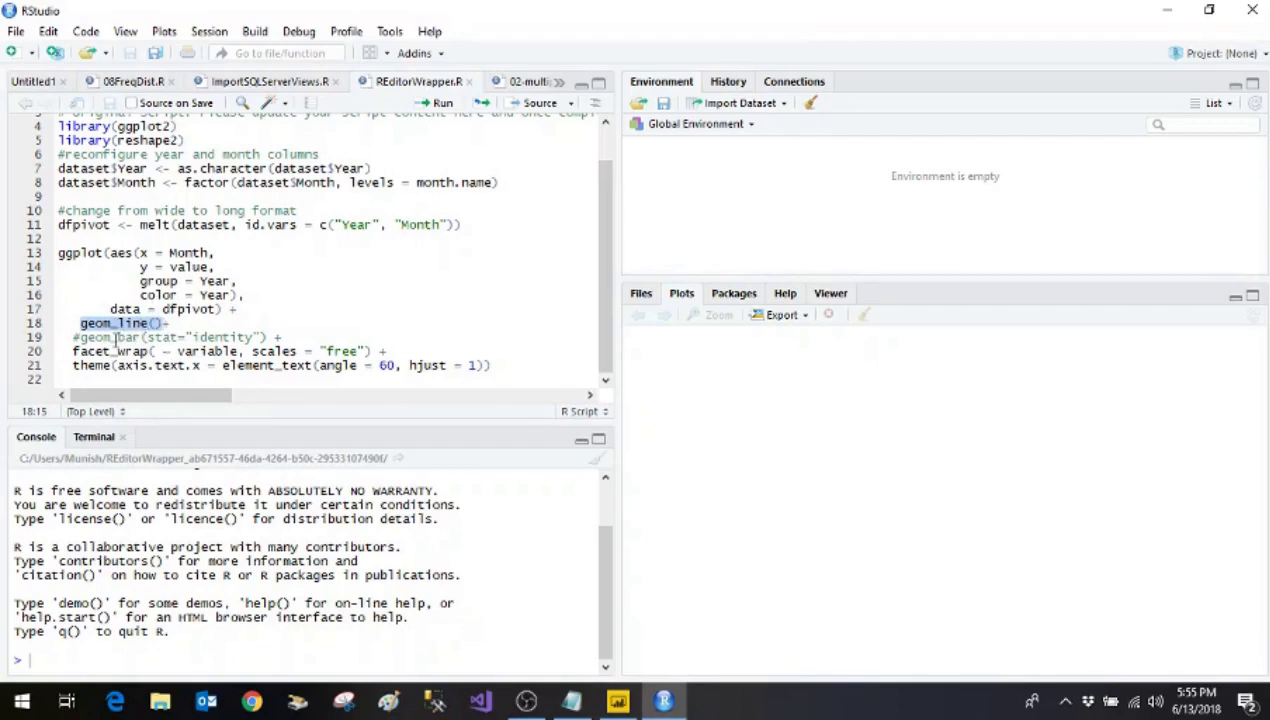
left_click(110, 338)
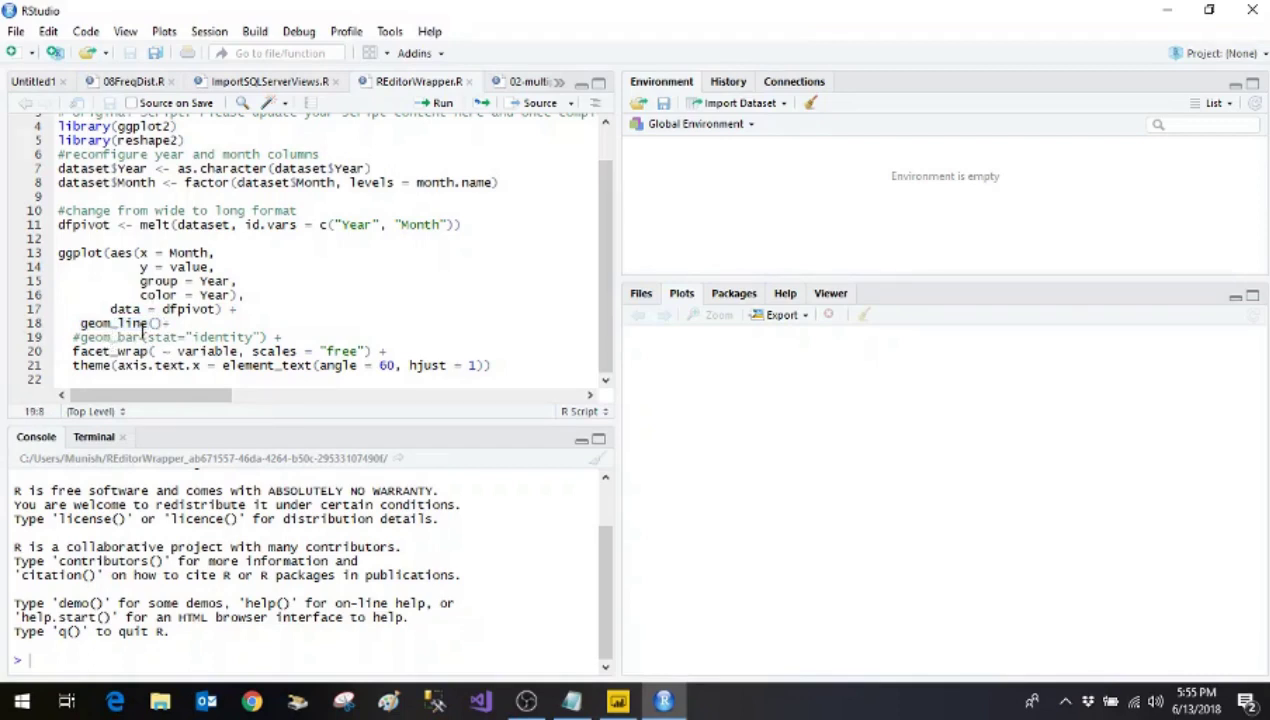
left_click(177, 338)
left_click(80, 338)
left_click_drag(80, 338, 136, 338)
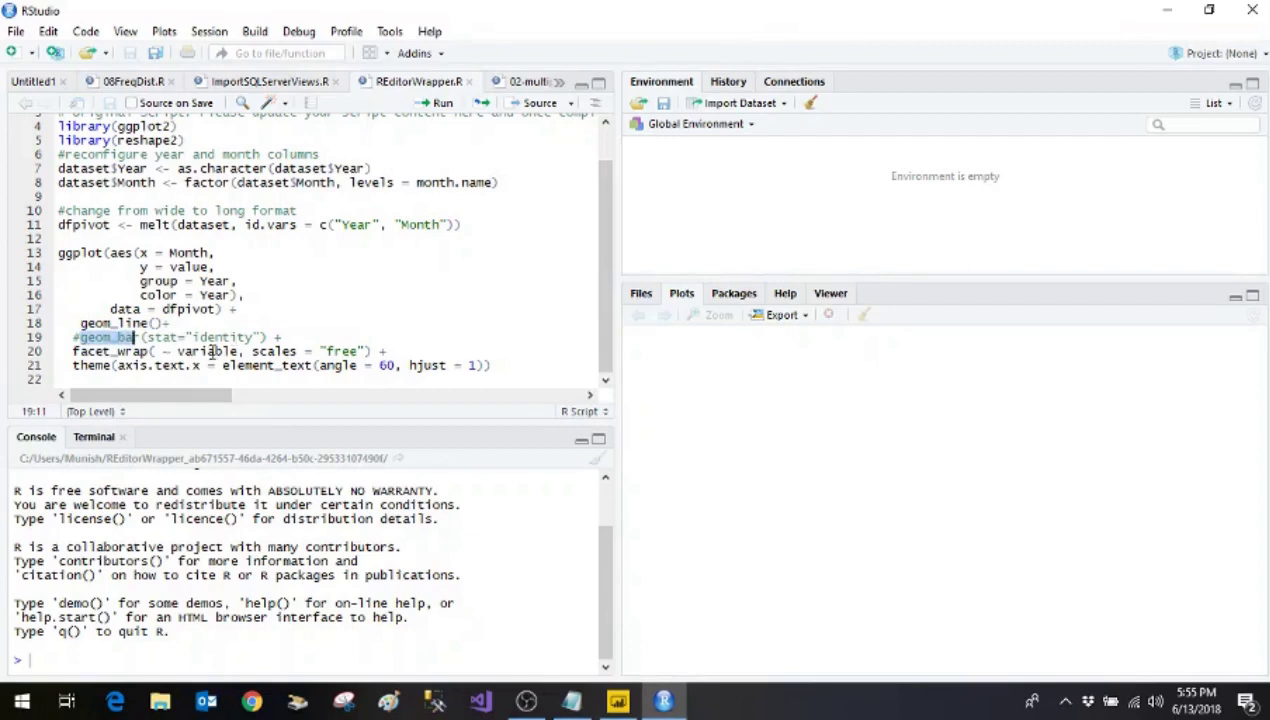
left_click(124, 351)
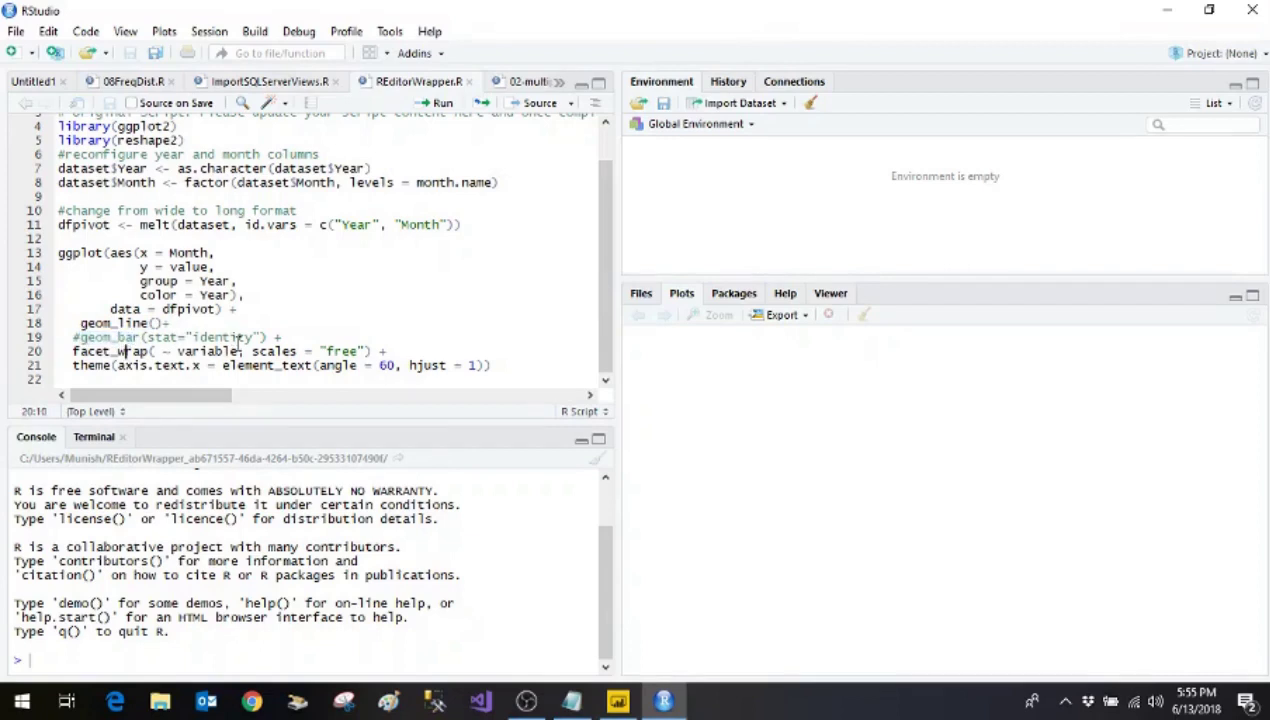
left_click(176, 351)
left_click(240, 351)
left_click_drag(73, 365, 196, 366)
left_click(313, 365)
left_click(170, 365)
left_click(401, 365)
left_click_drag(401, 365, 319, 367)
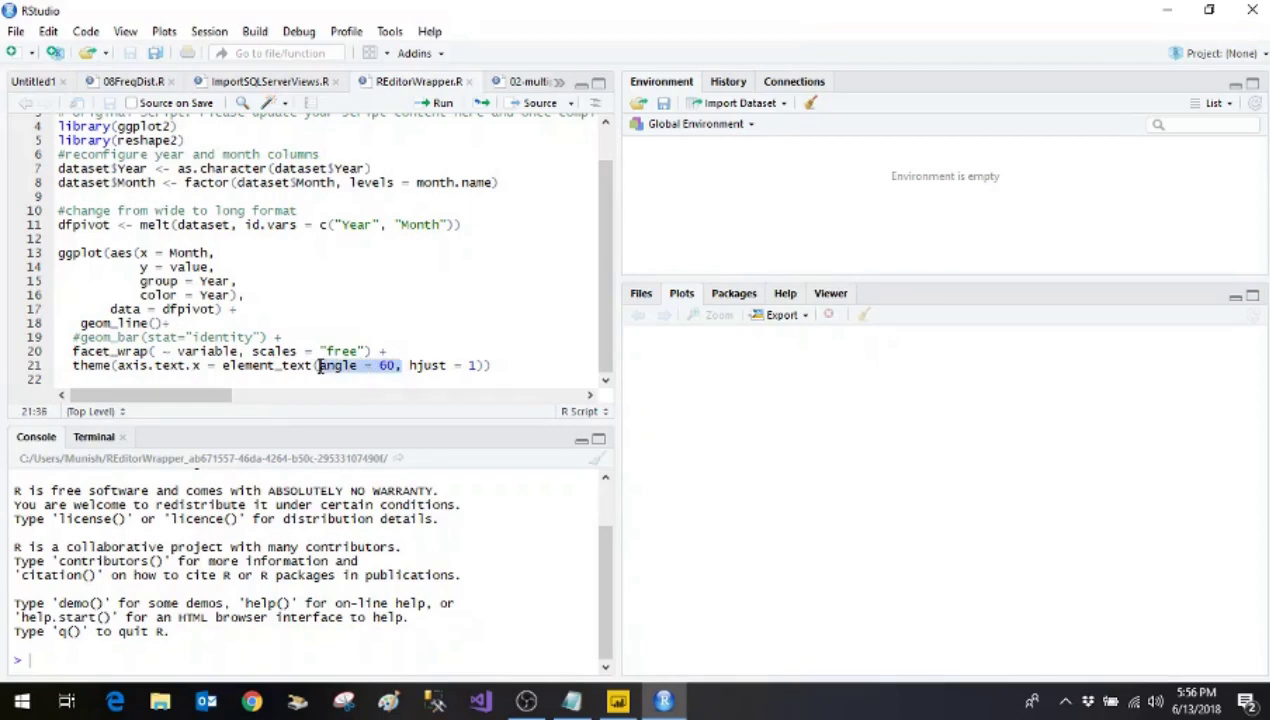
left_click(319, 367)
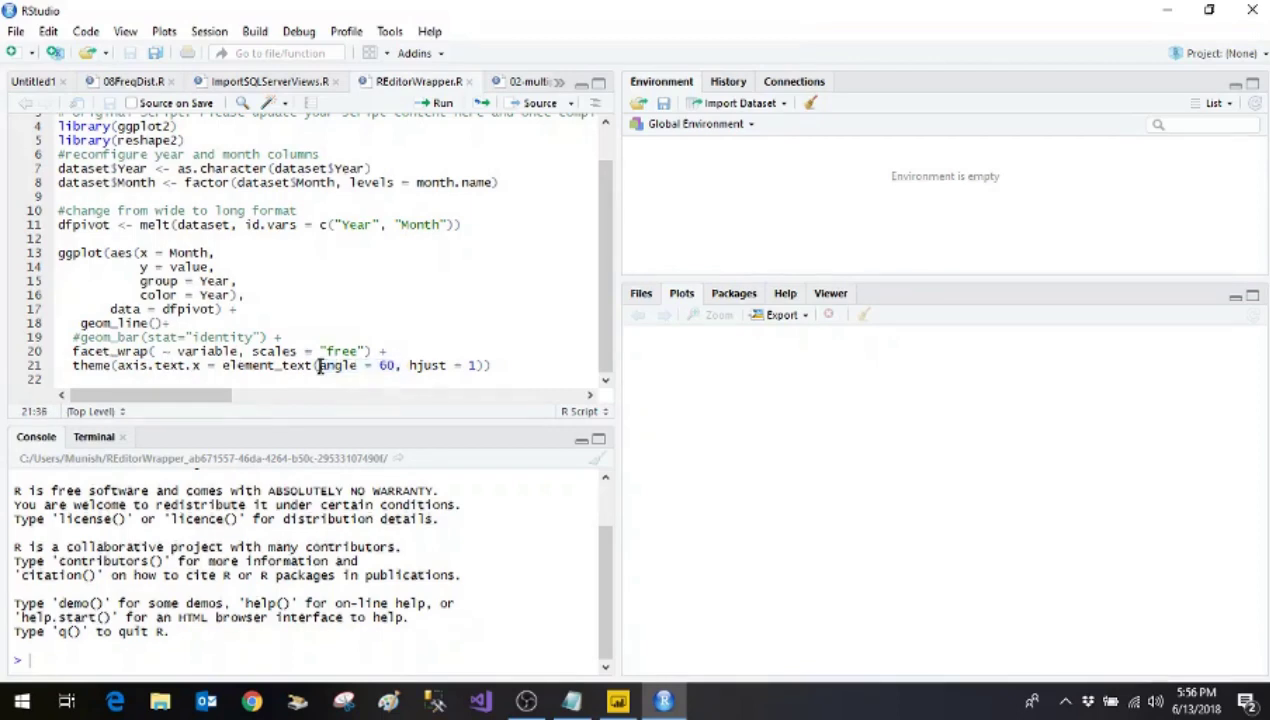
left_click(510, 365)
key("ctrl+a")
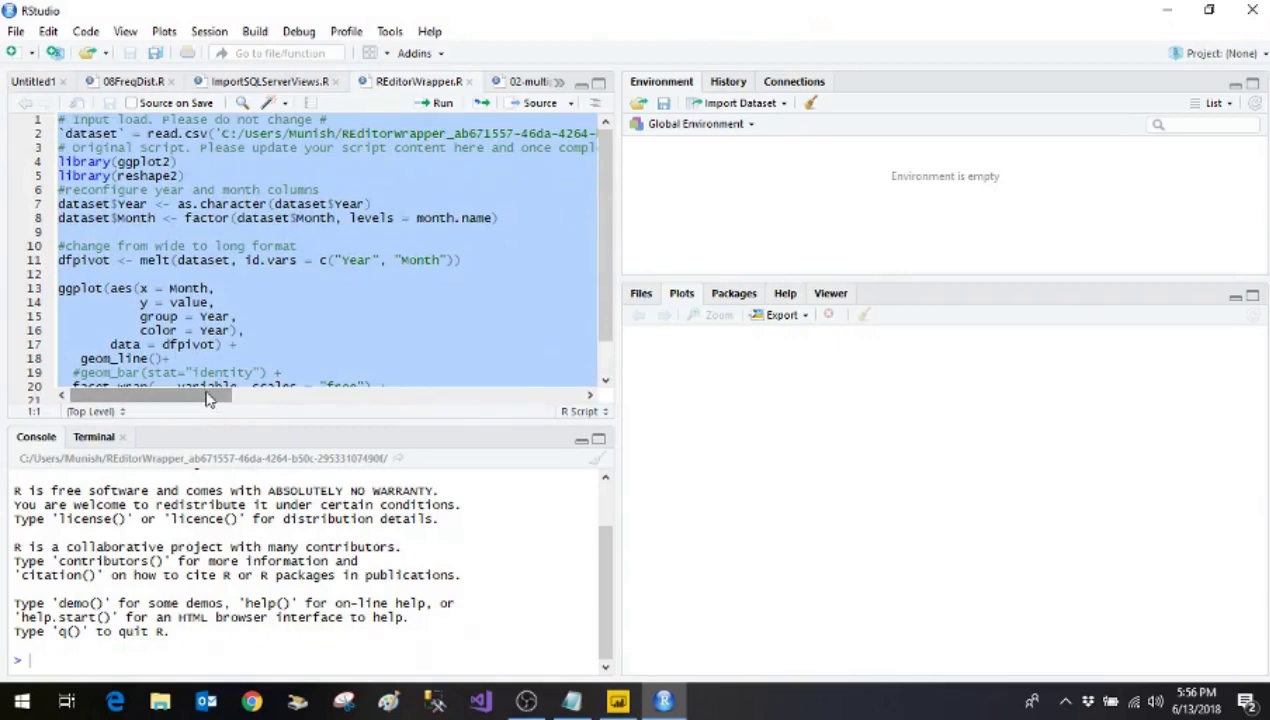
Clear the console, then select and run the whole script to plot SalesAmount by Month per Year.
key("ctrl+l")
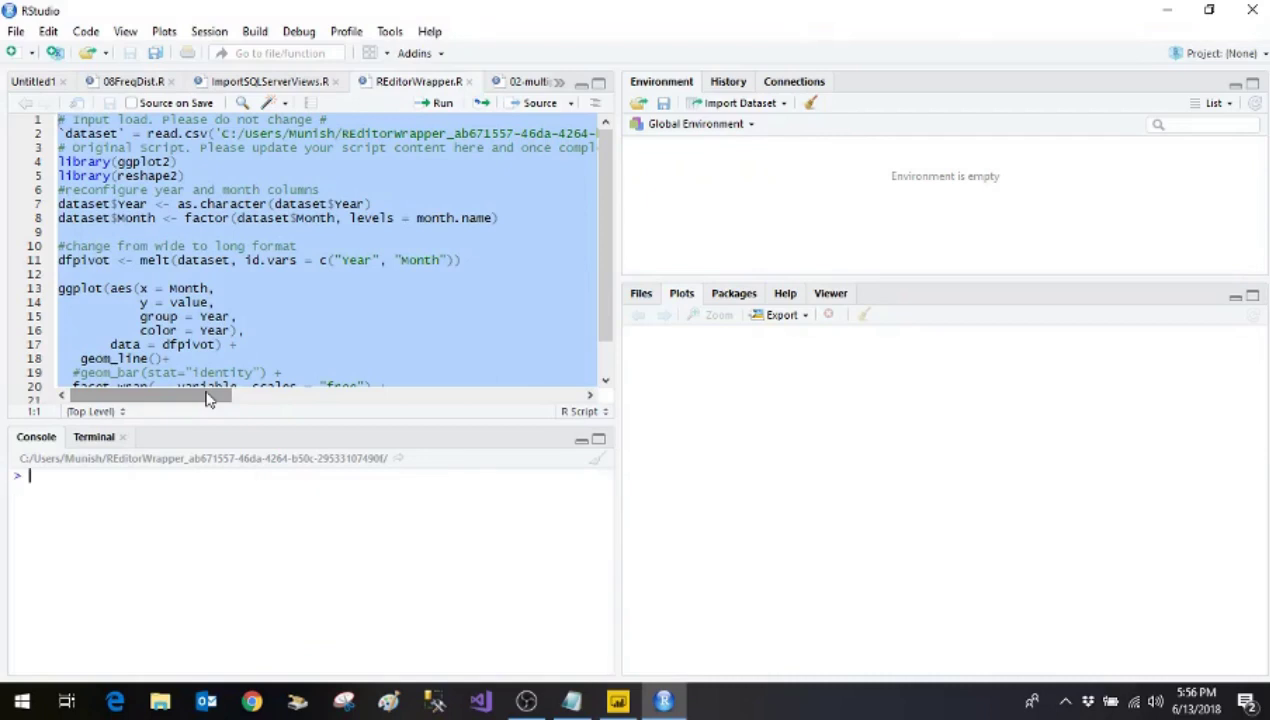
left_click(232, 344)
key("ctrl+a")
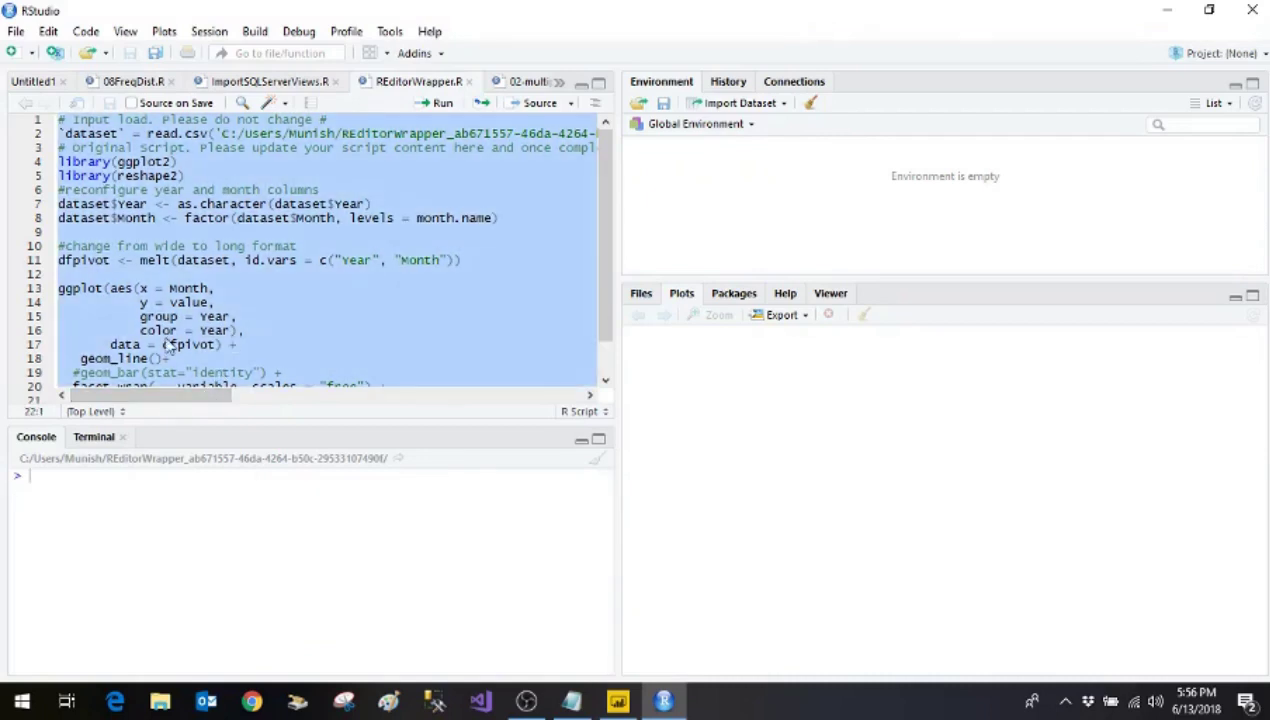
key("ctrl+Return")
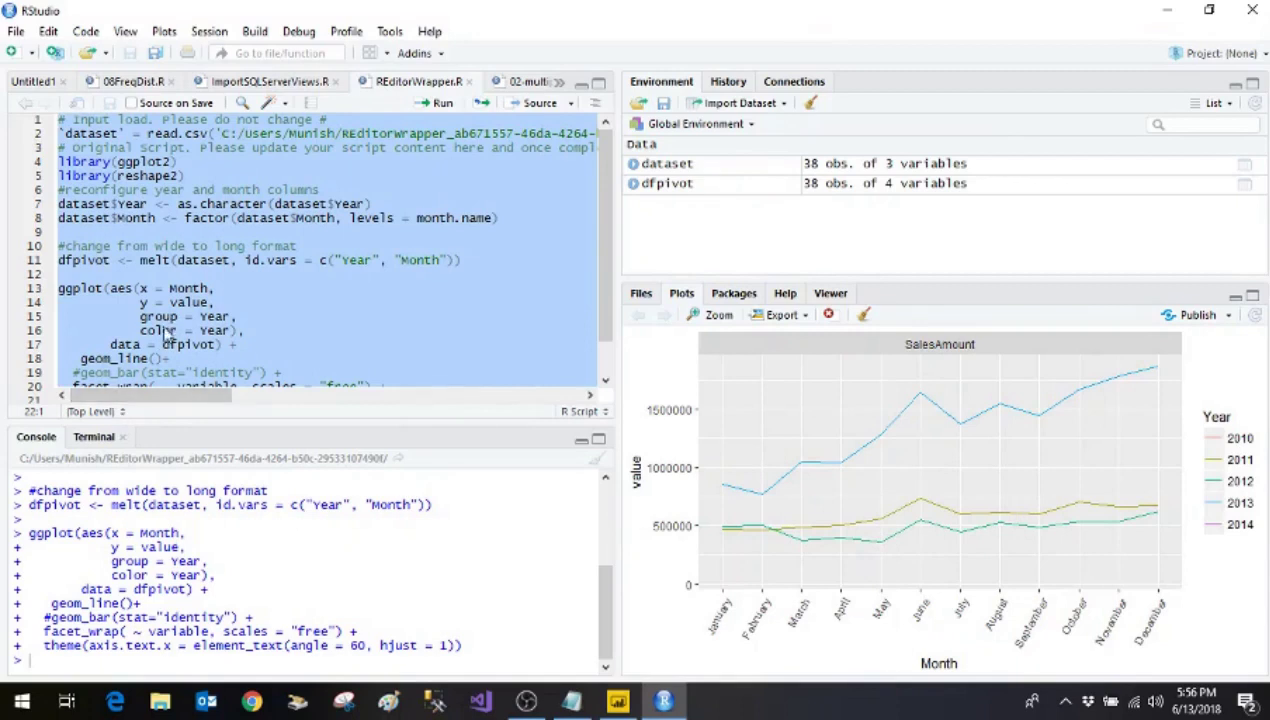
left_click(120, 366)
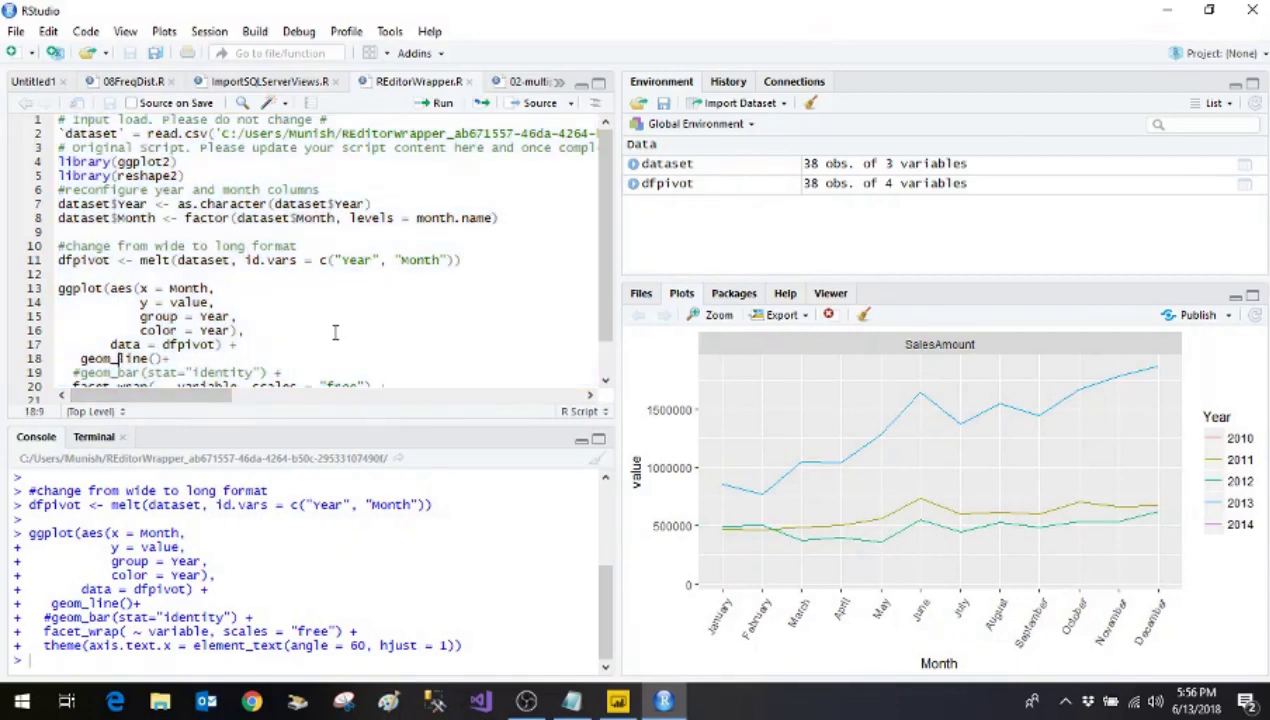
key("Down")
key("Home")
key("Home")
key("Delete")
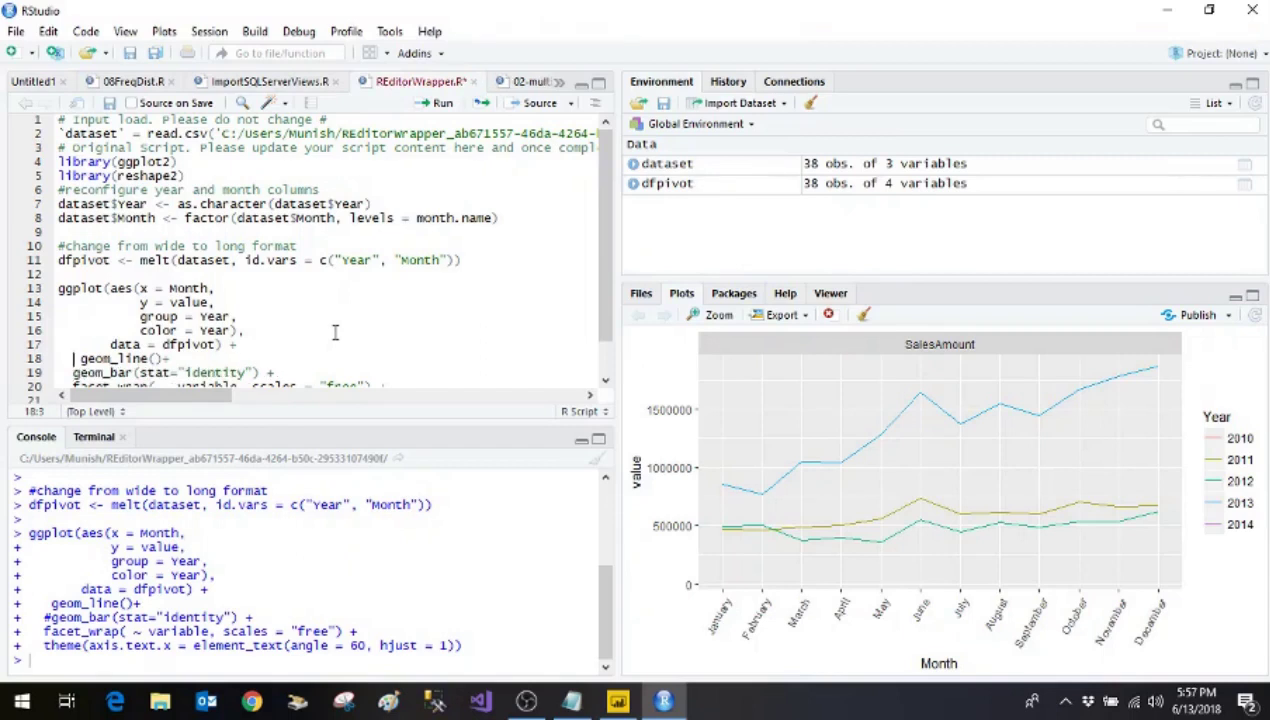
type("#")
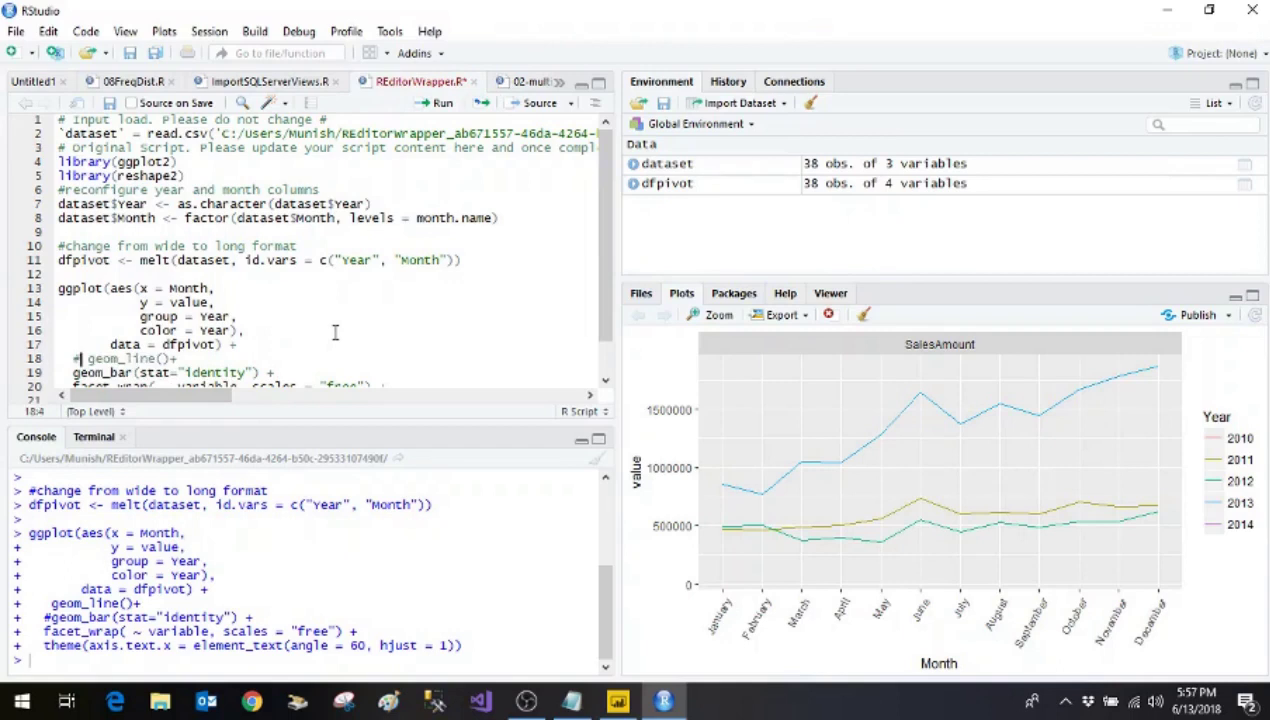
key("Down")
key("ctrl+a")
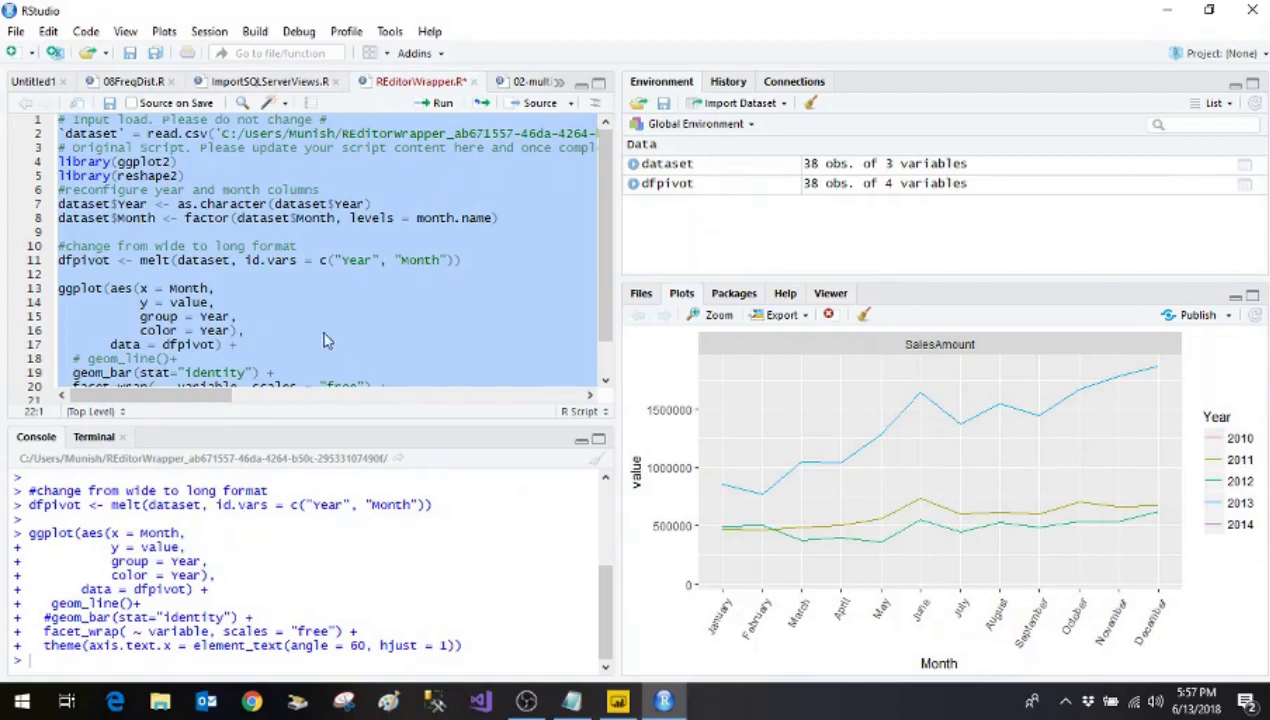
left_click(155, 276)
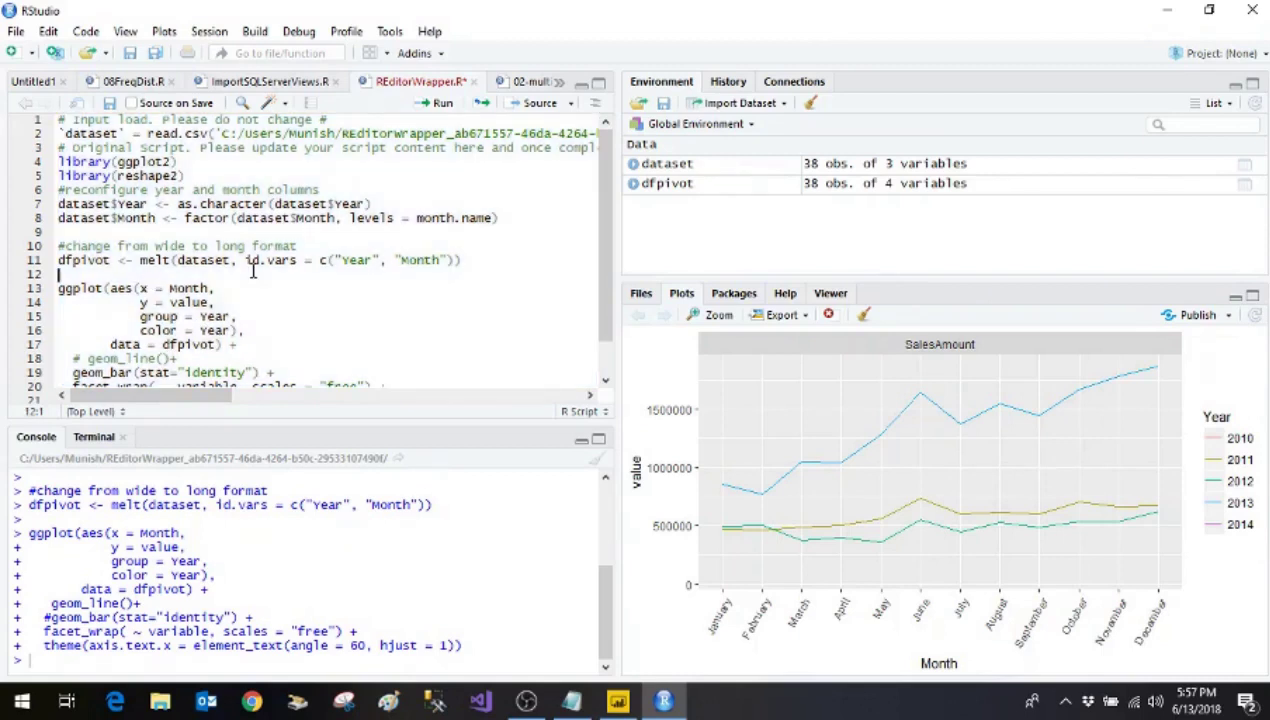
key("Down")
key("shift+Down")
key("shift+Down")
key("shift+Down")
key("shift+Down")
key("shift+Down")
key("shift+Down")
key("shift+Down")
key("shift+Down")
key("shift+Down")
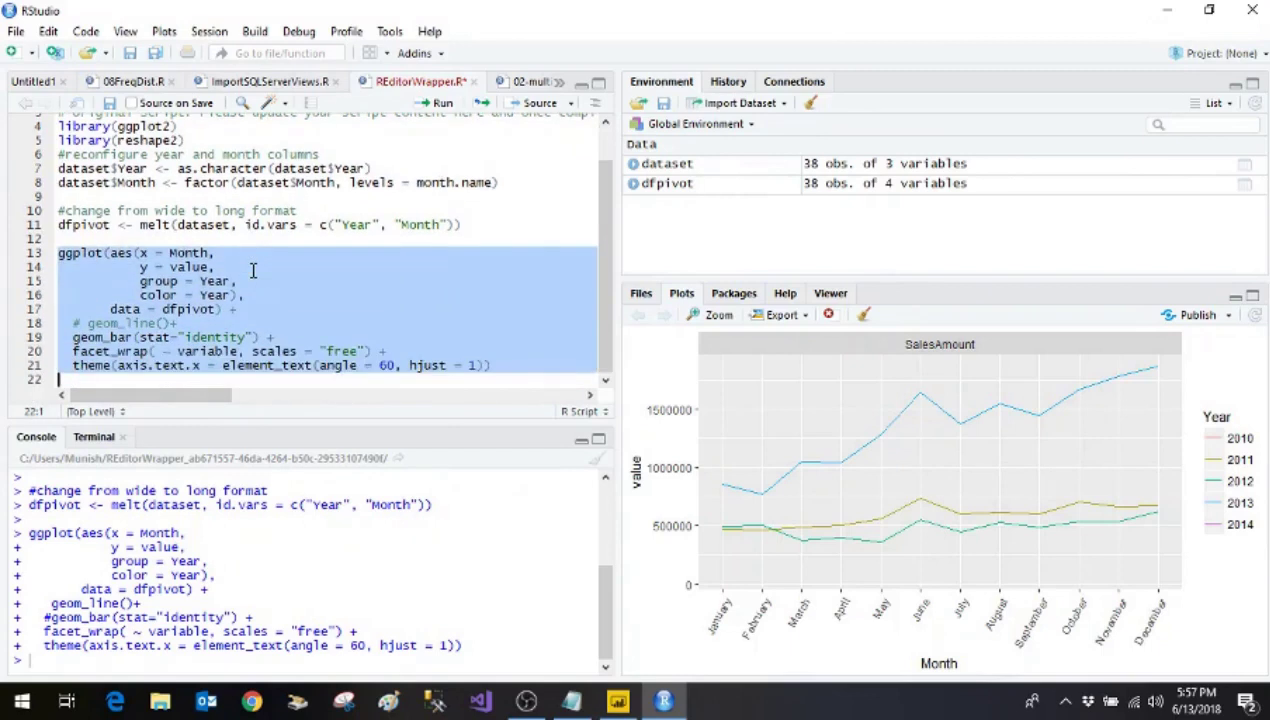
key("ctrl+Return")
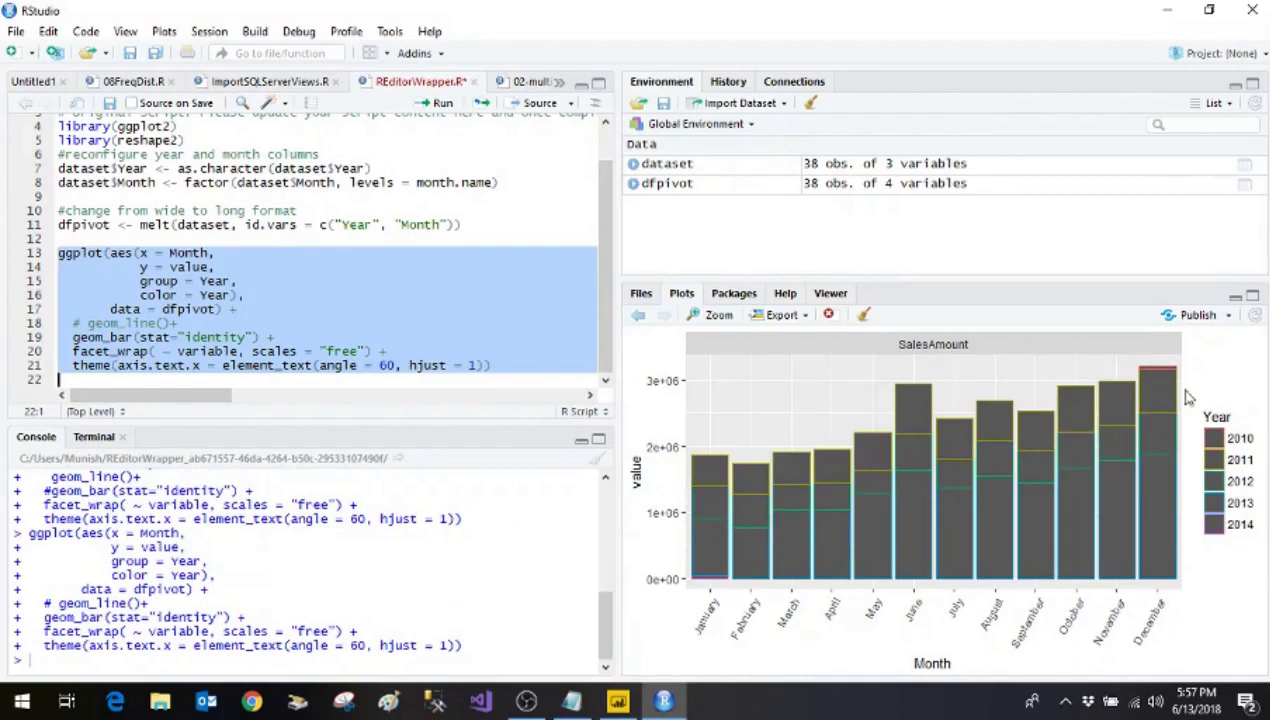
left_click(296, 292)
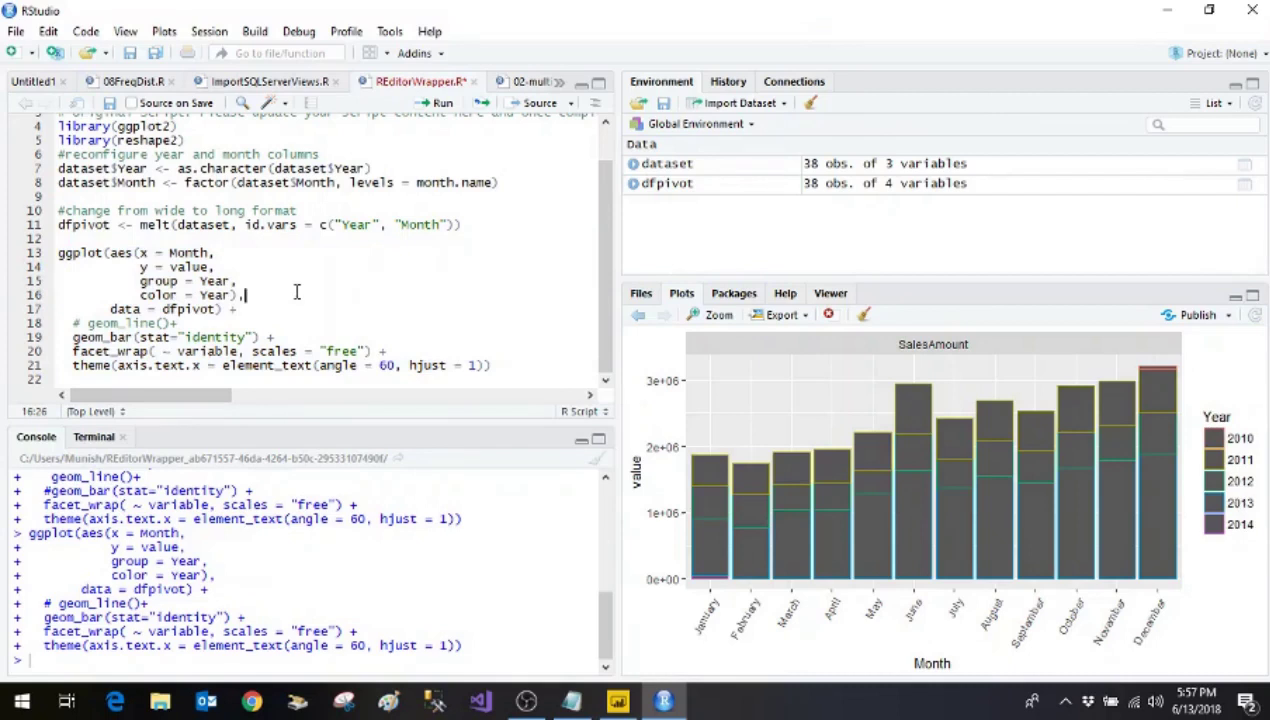
left_click(277, 313)
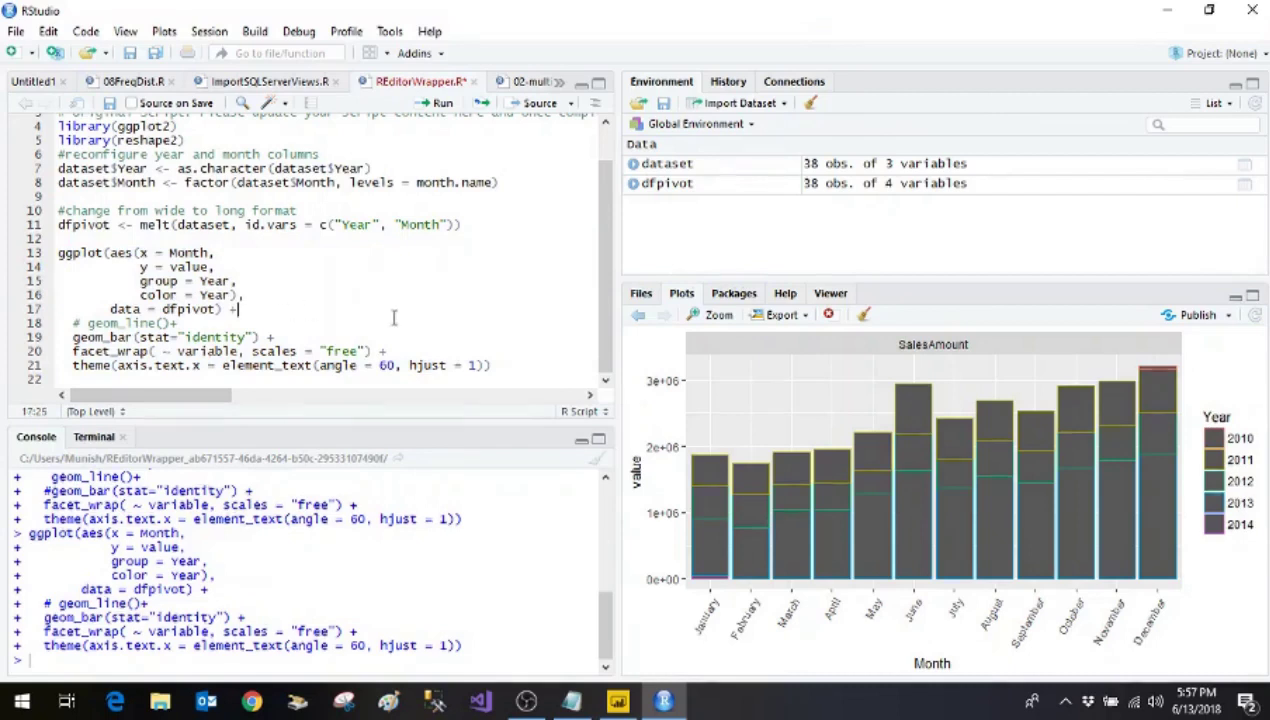
key("Down")
key("Home")
key("Right")
key("Right")
key("Delete")
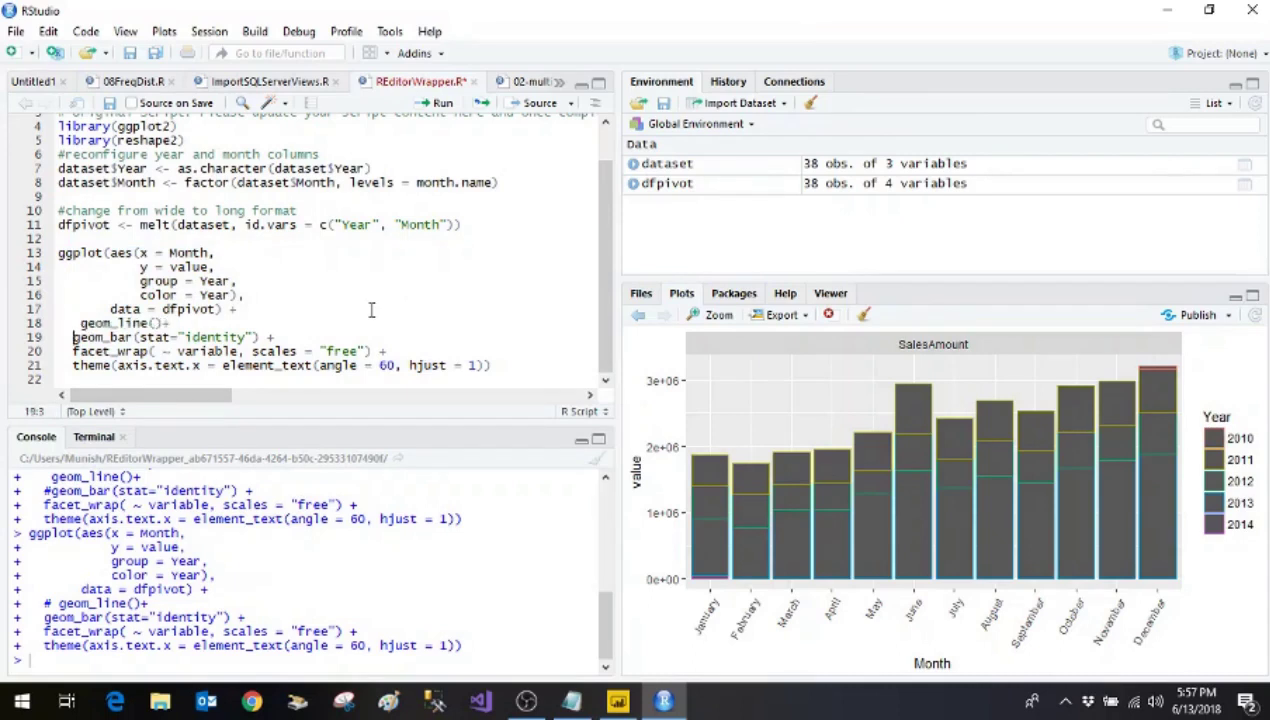
type("#")
key("ctrl+a")
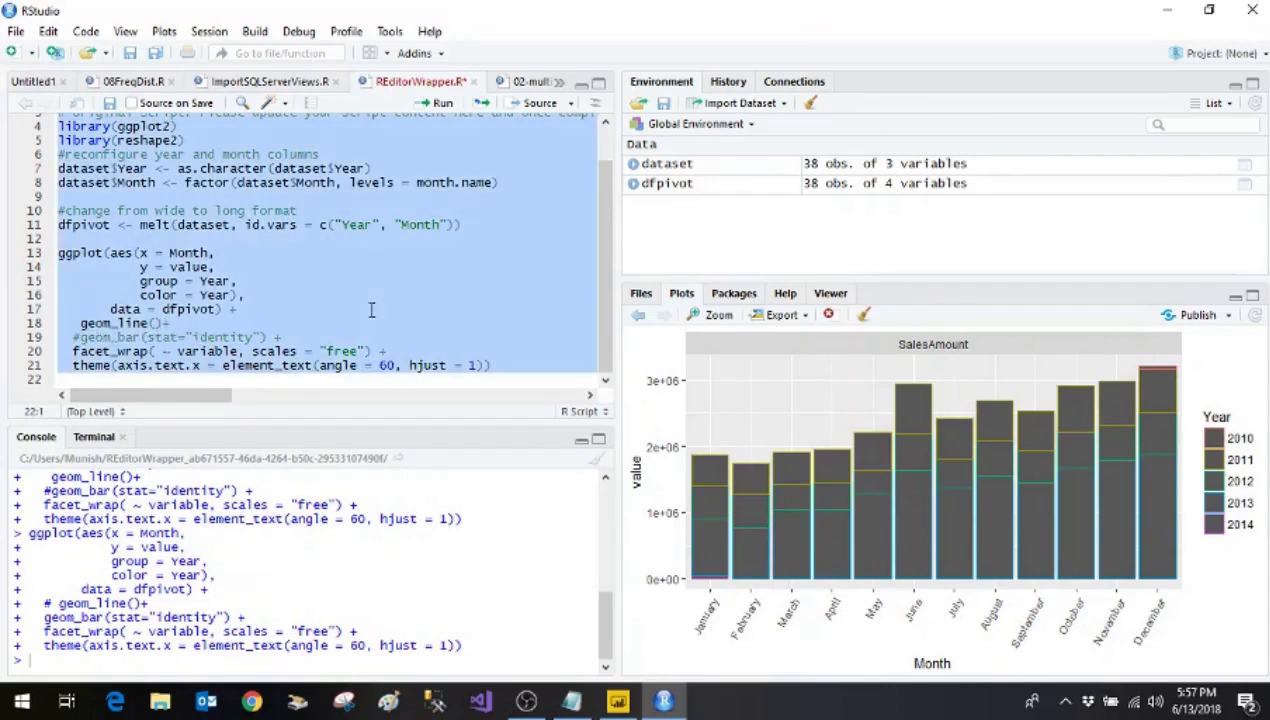
key("ctrl+Return")
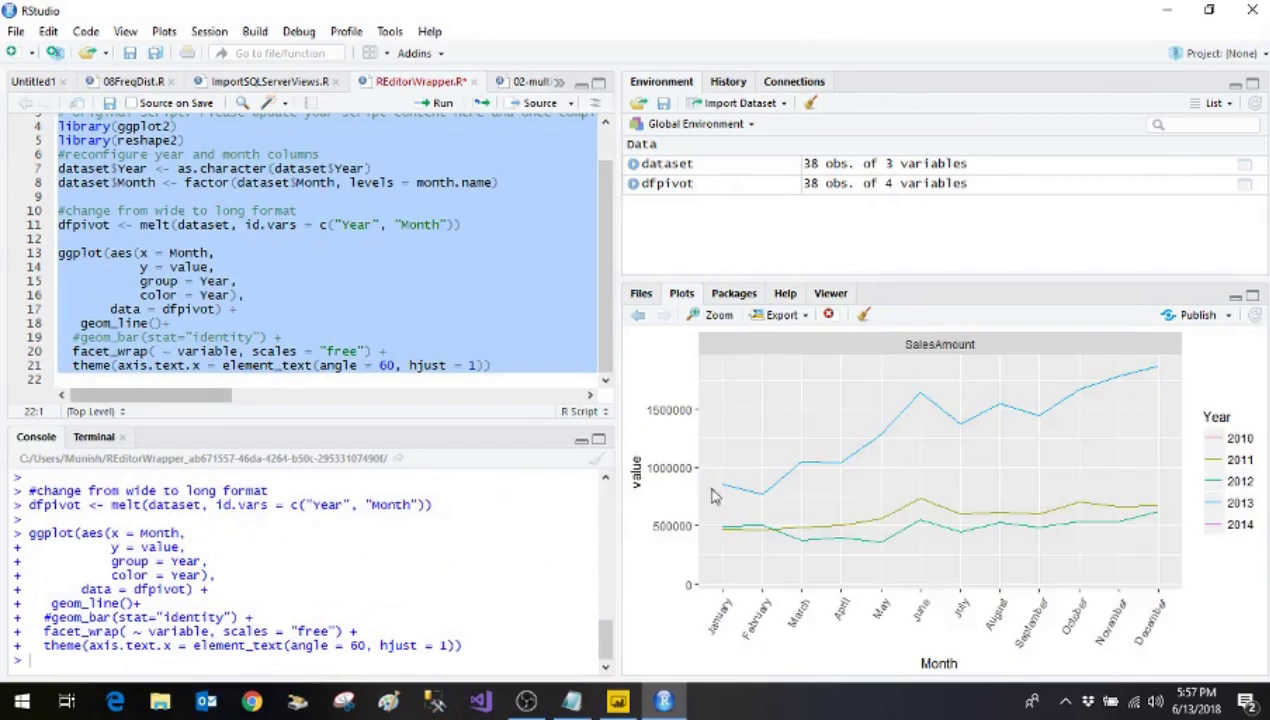
Back in Power BI, put the R visual's 2010–2014 SalesAmount-by-month chart in Focus mode and collapse the script editor.
mouse_move(617, 703)
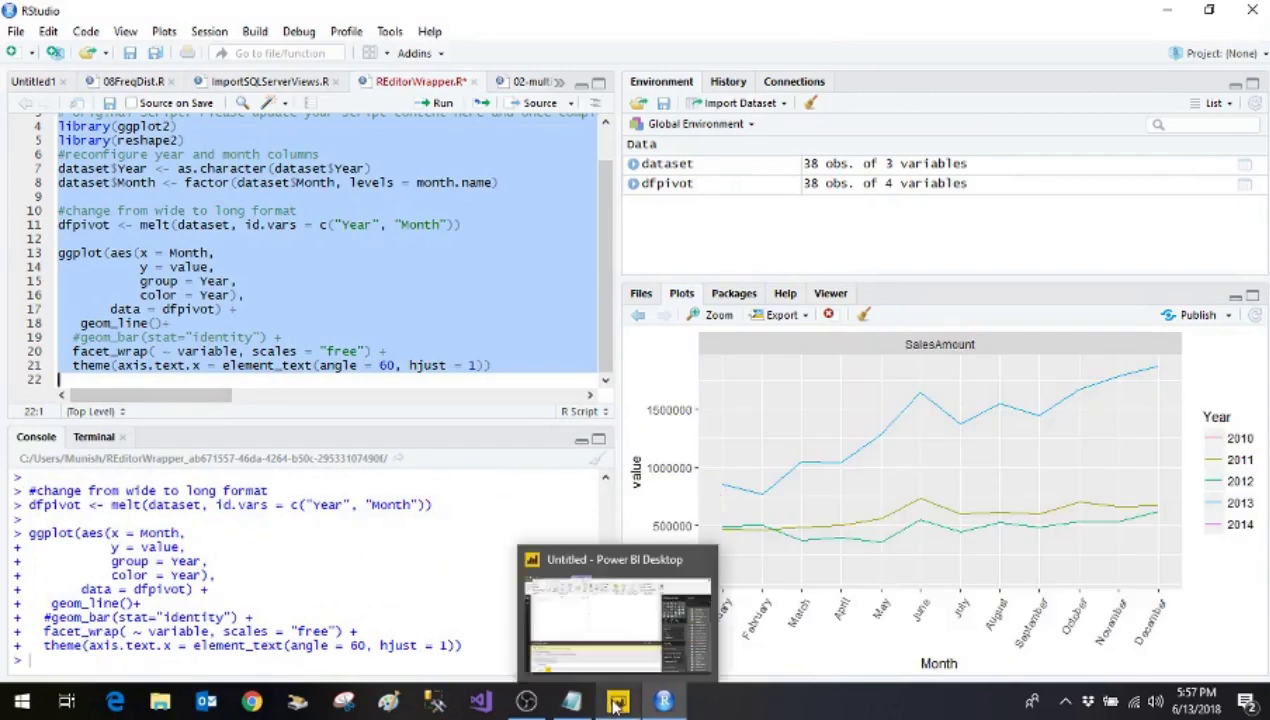
left_click(617, 703)
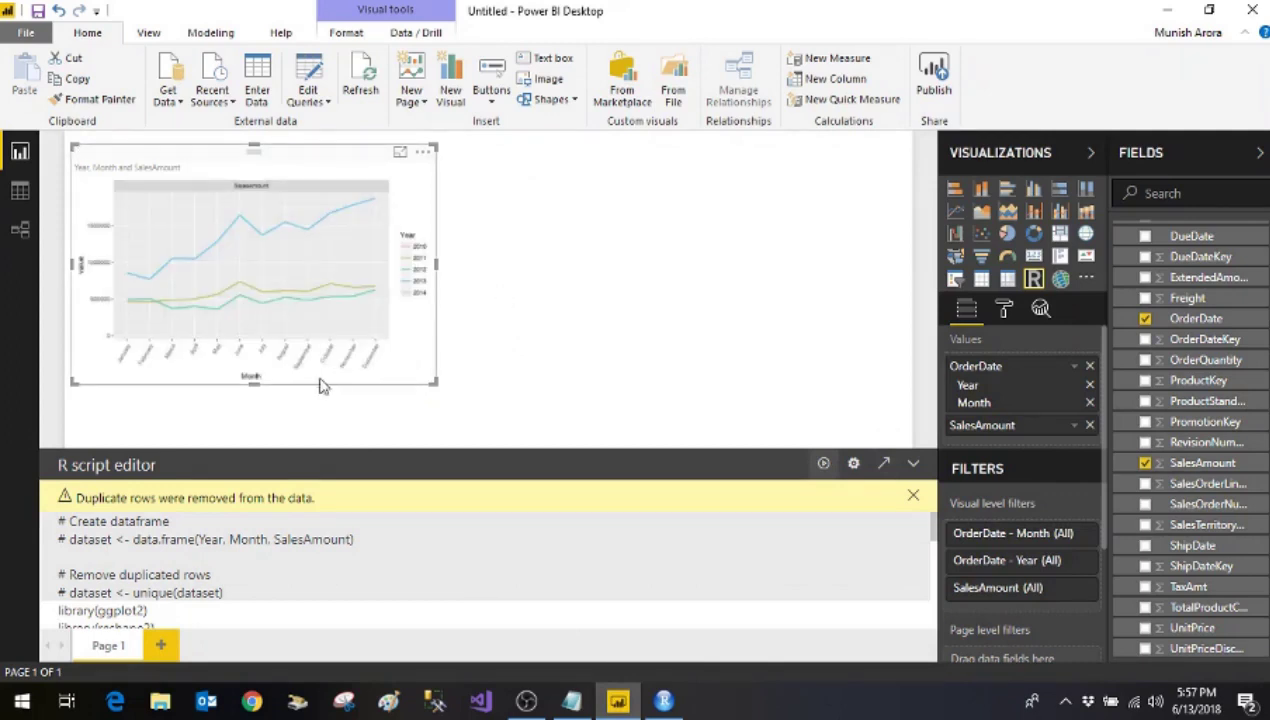
left_click(397, 155)
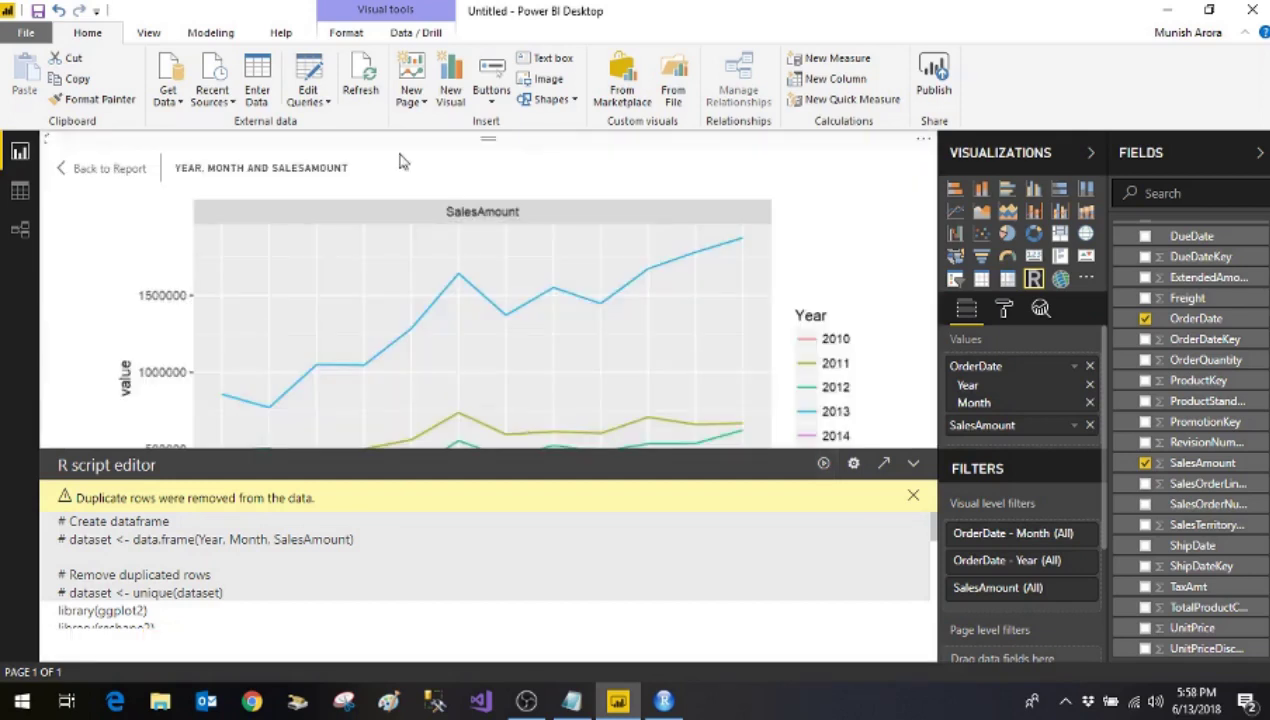
left_click(910, 466)
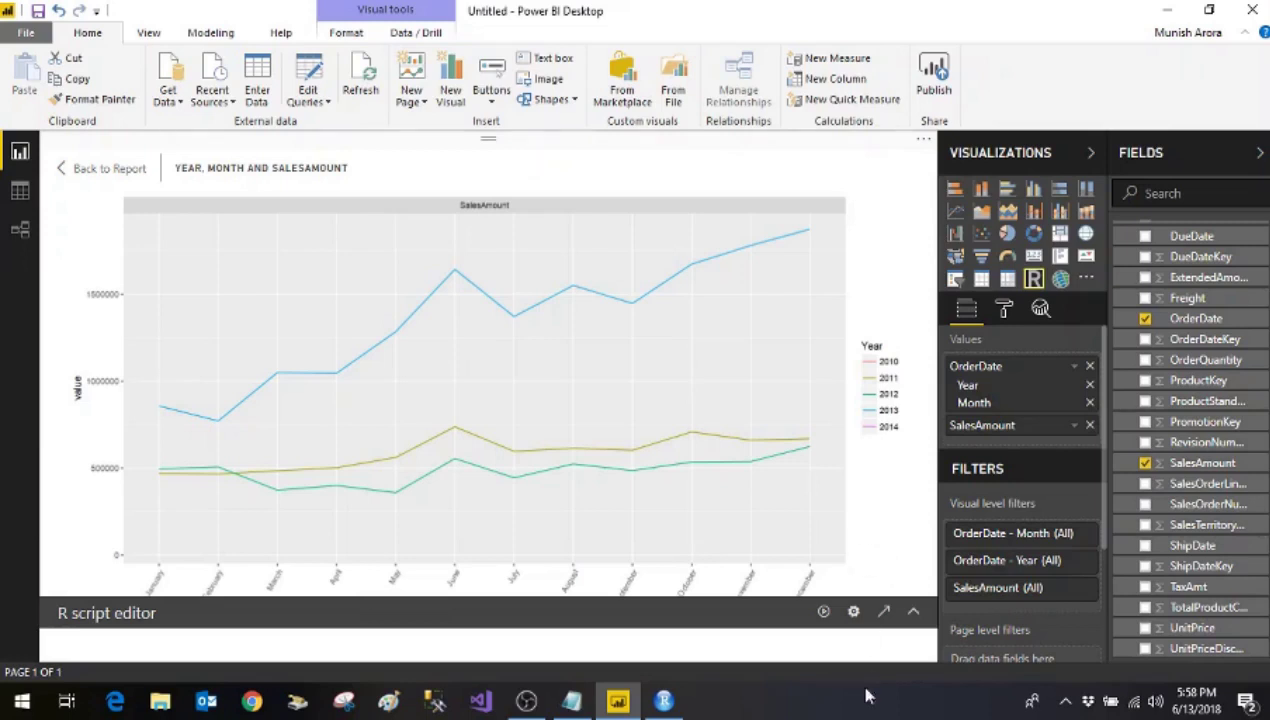
left_click(895, 712)
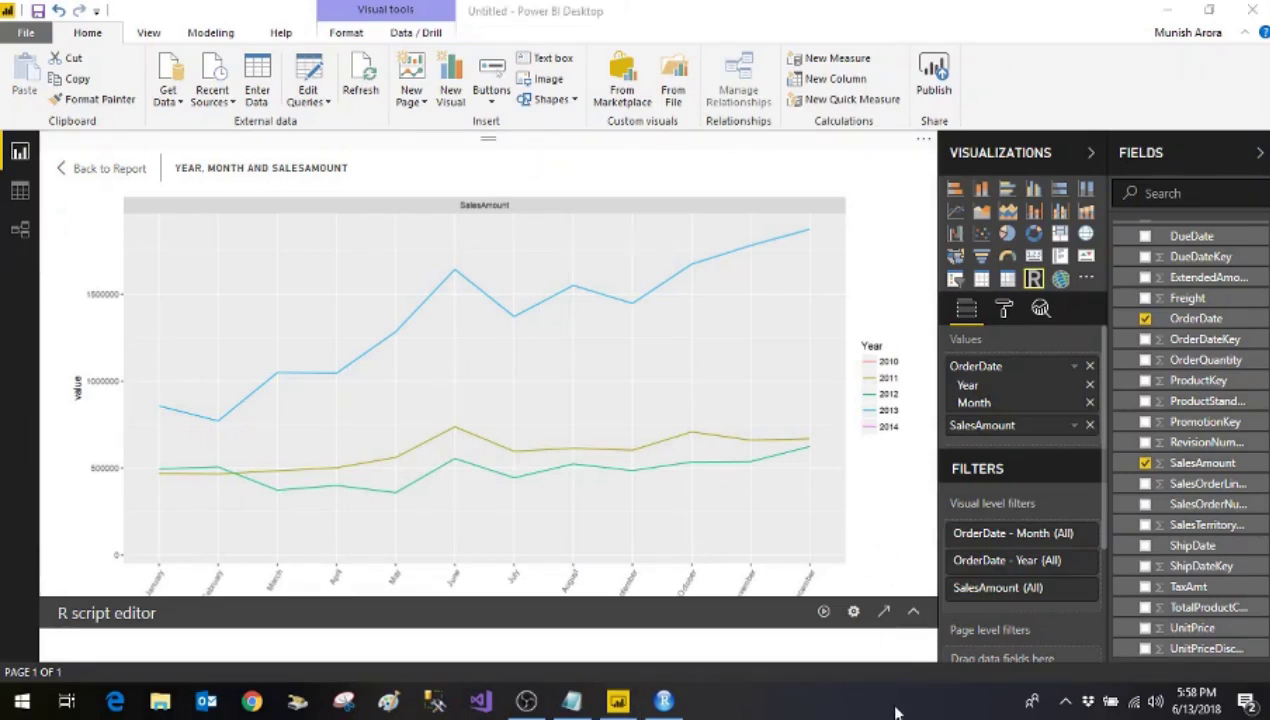